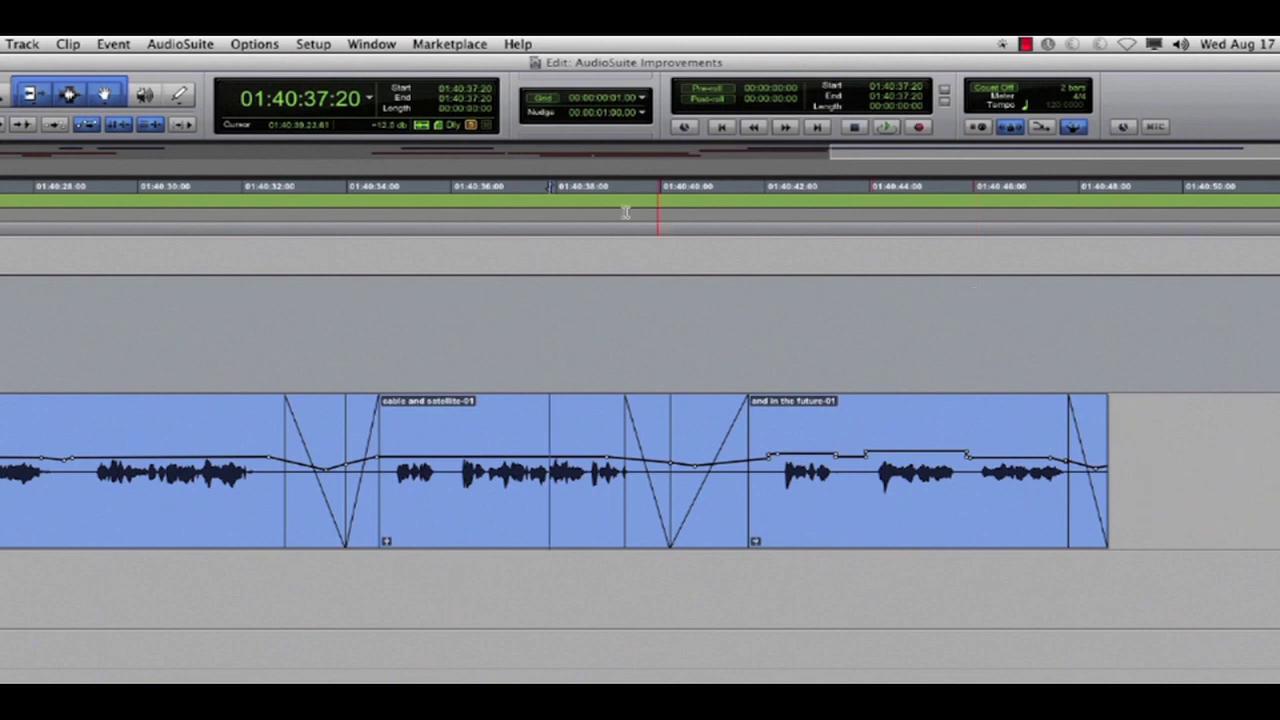
- Open the Waves H-Comp Mono AudioSuite plug-in and position its window right of the voice-over clip
{"action": "left_click", "coordinate": [196, 42]}
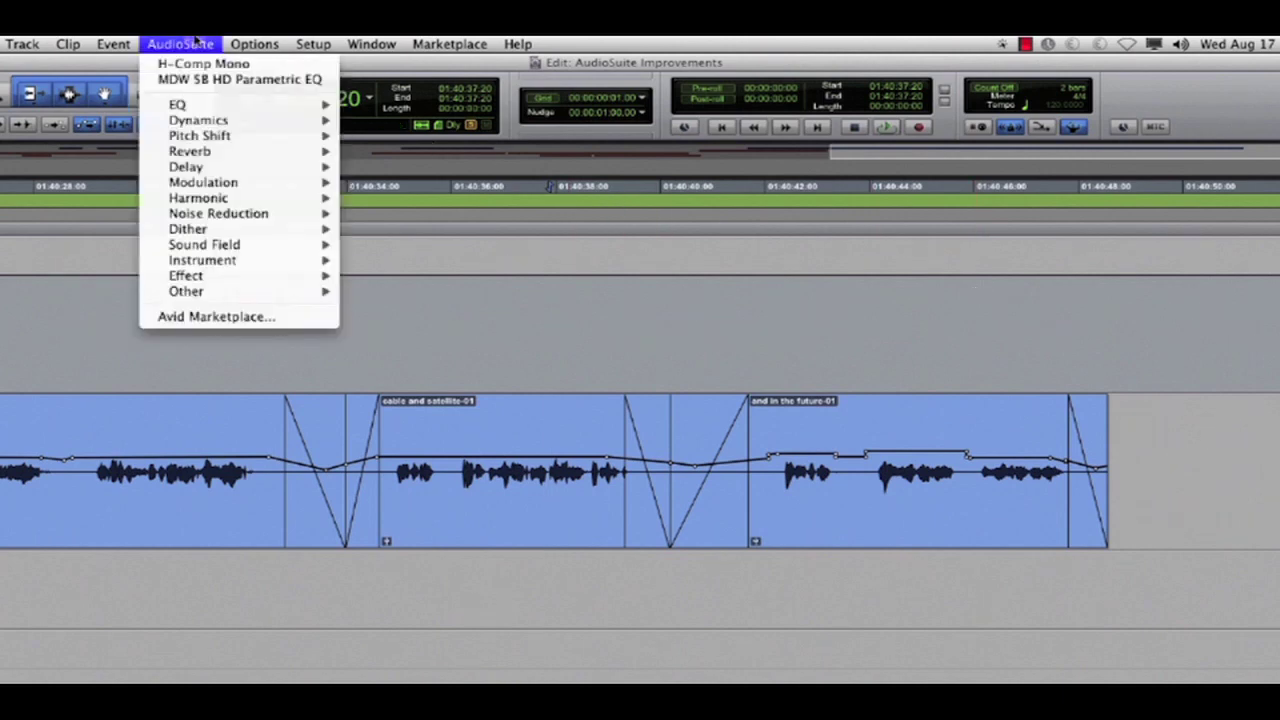
{"action": "left_click", "coordinate": [554, 237]}
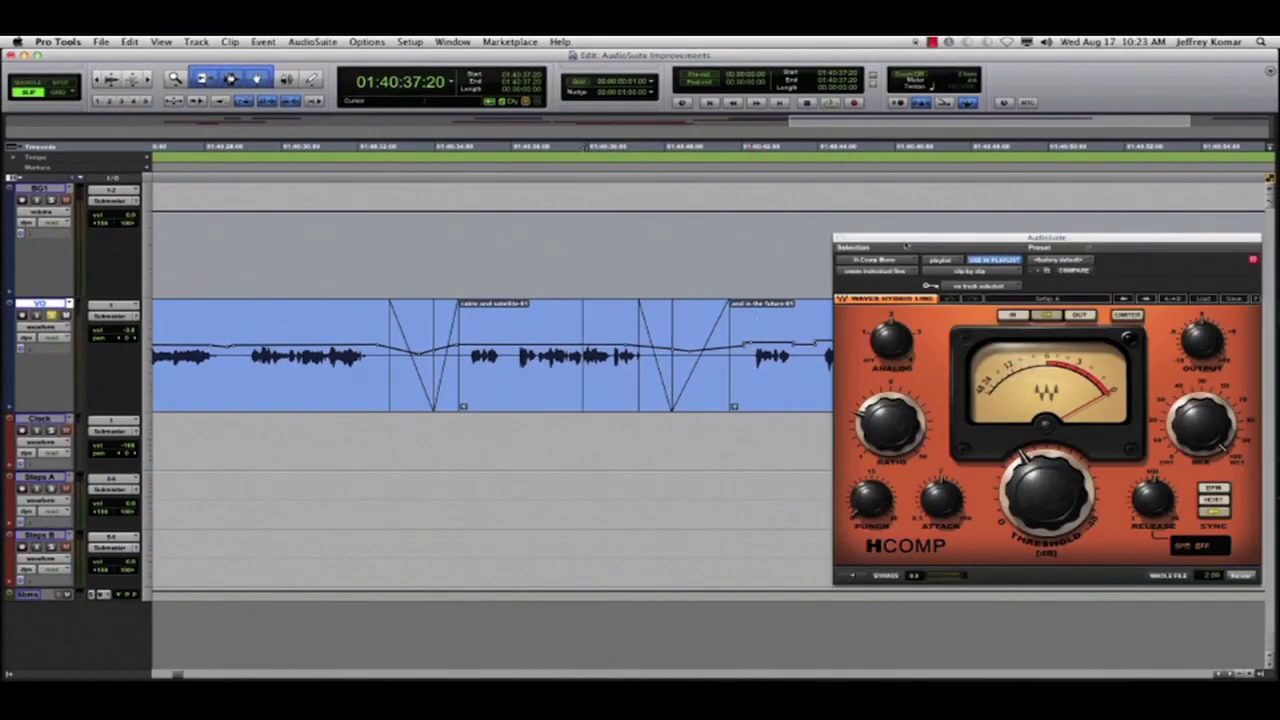
{"action": "left_click_drag", "start_coordinate": [905, 245], "coordinate": [775, 215]}
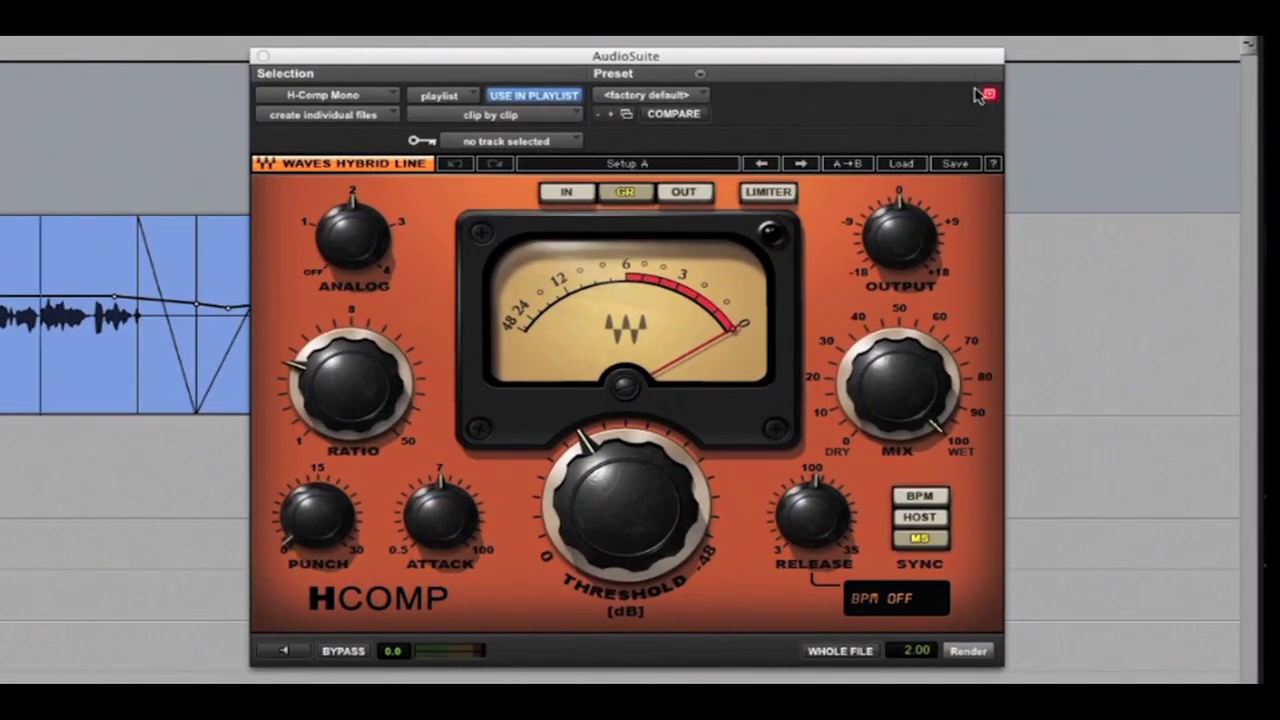
{"action": "left_click_drag", "start_coordinate": [965, 57], "coordinate": [1085, 52]}
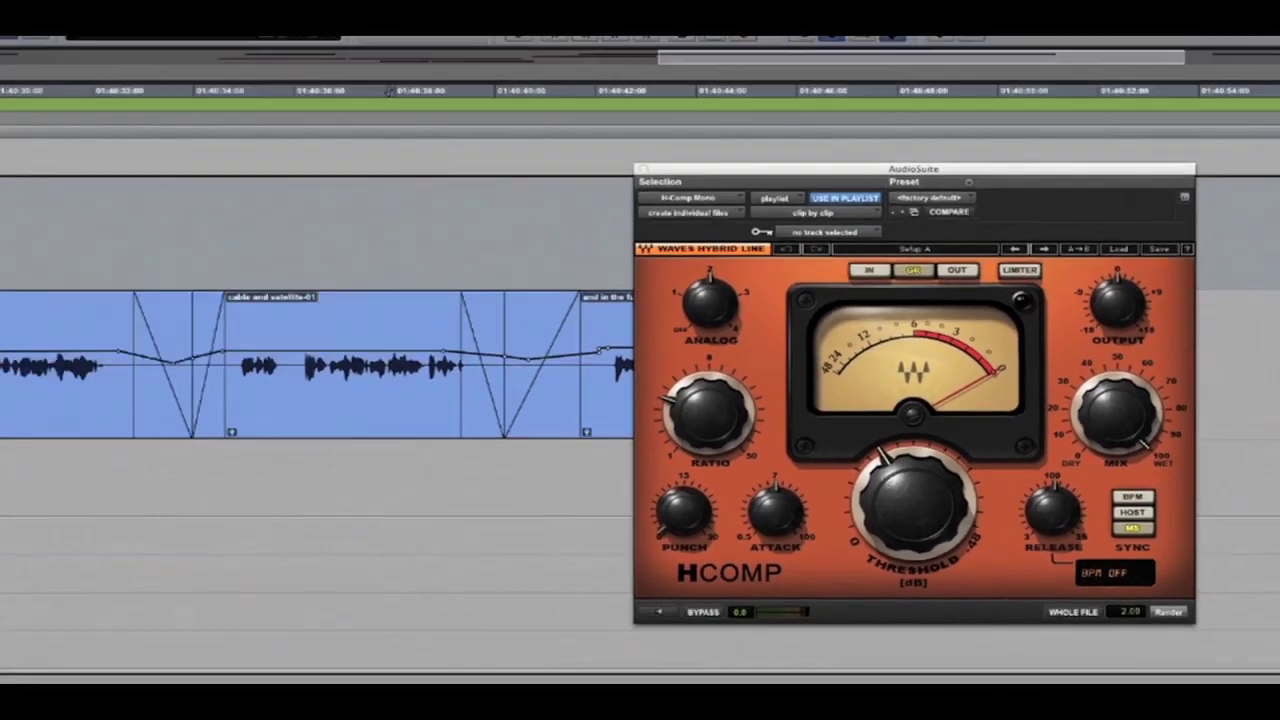
- Open the MDW 5B HD Parametric EQ AudioSuite window, move it off H-Comp, then close it
{"action": "left_click", "coordinate": [254, 42]}
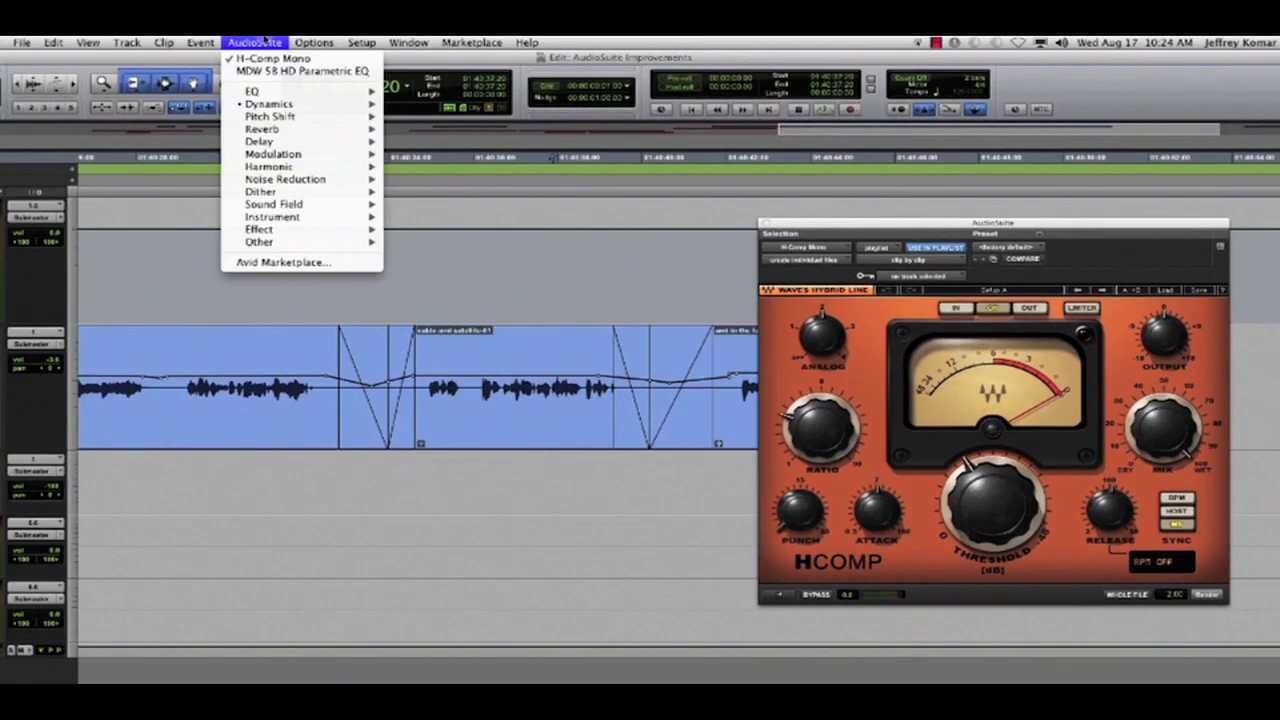
{"action": "left_click", "coordinate": [285, 71]}
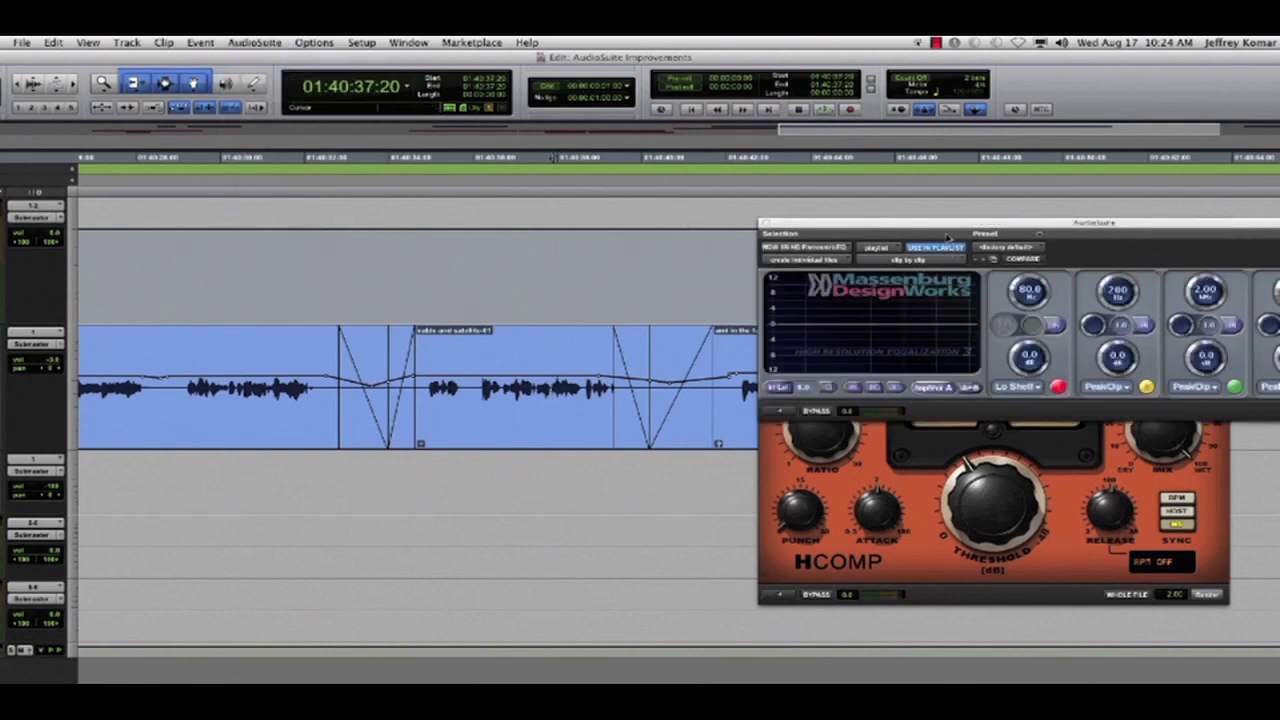
{"action": "left_click_drag", "start_coordinate": [946, 222], "coordinate": [270, 362]}
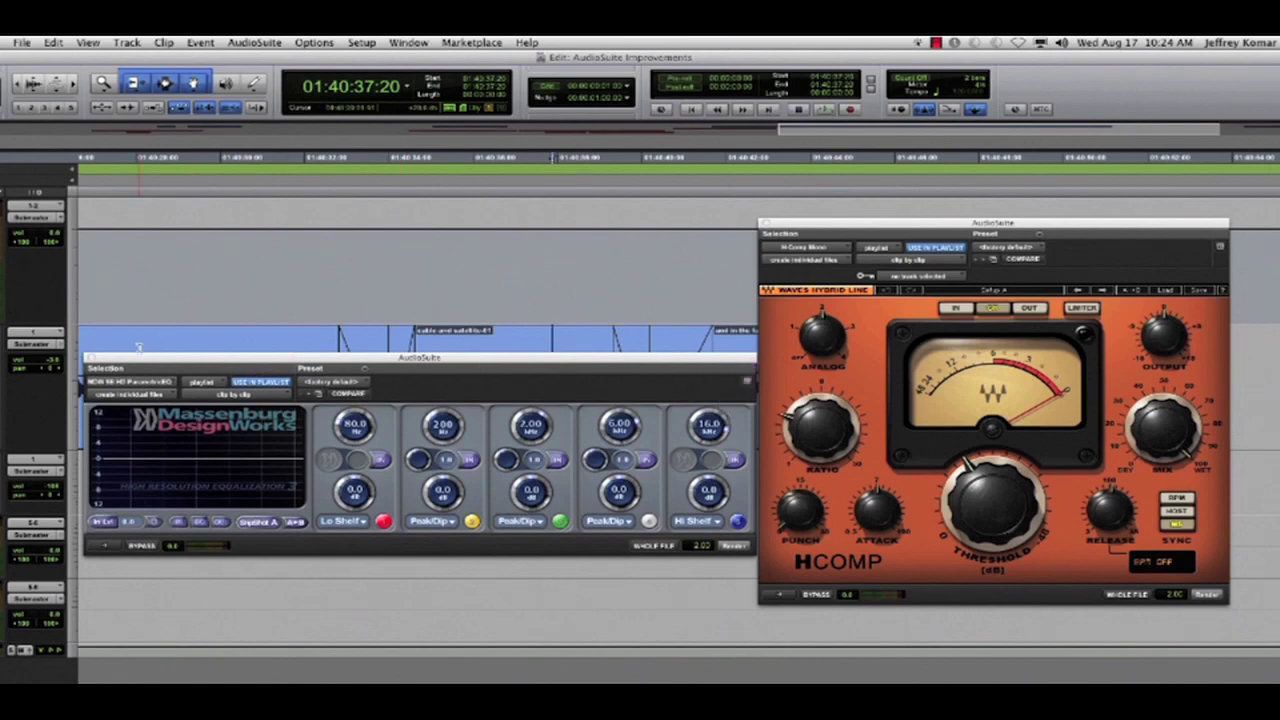
{"action": "left_click", "coordinate": [96, 359]}
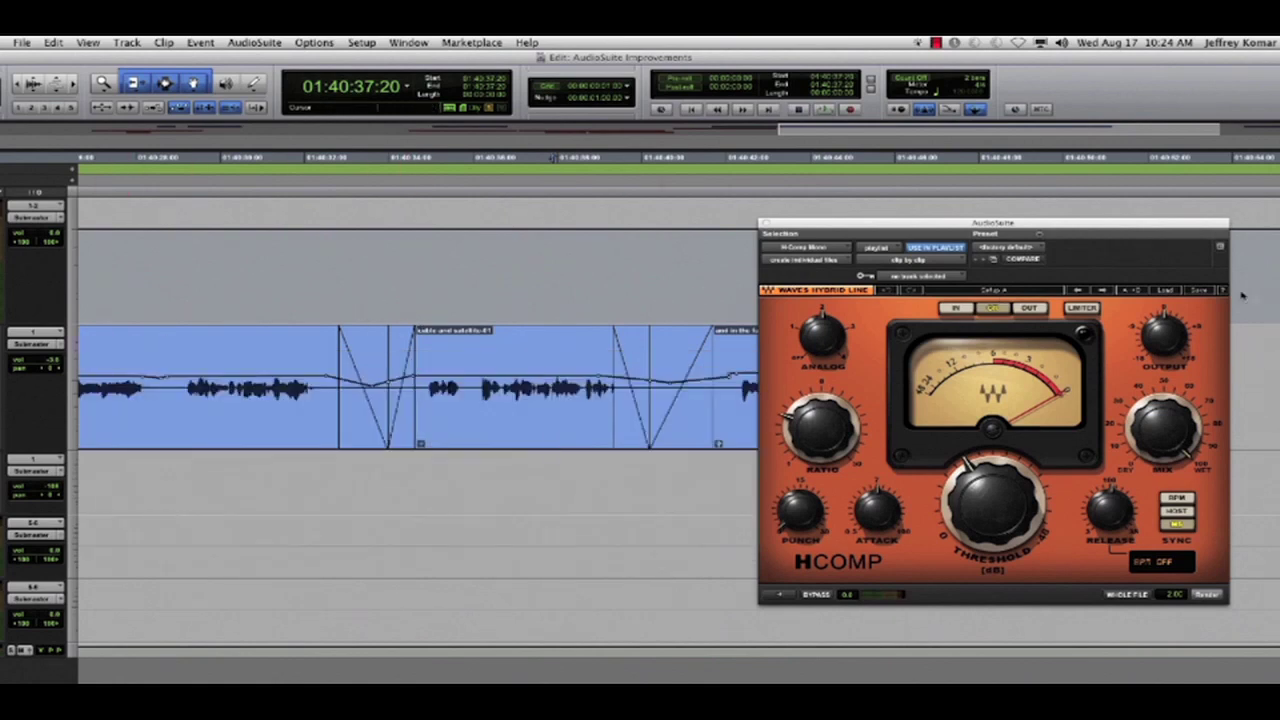
- Toggle H-Comp's target button, reopen the MDW EQ lower-left, and shift H-Comp right
{"action": "left_click", "coordinate": [1221, 245]}
{"action": "left_click", "coordinate": [255, 42]}
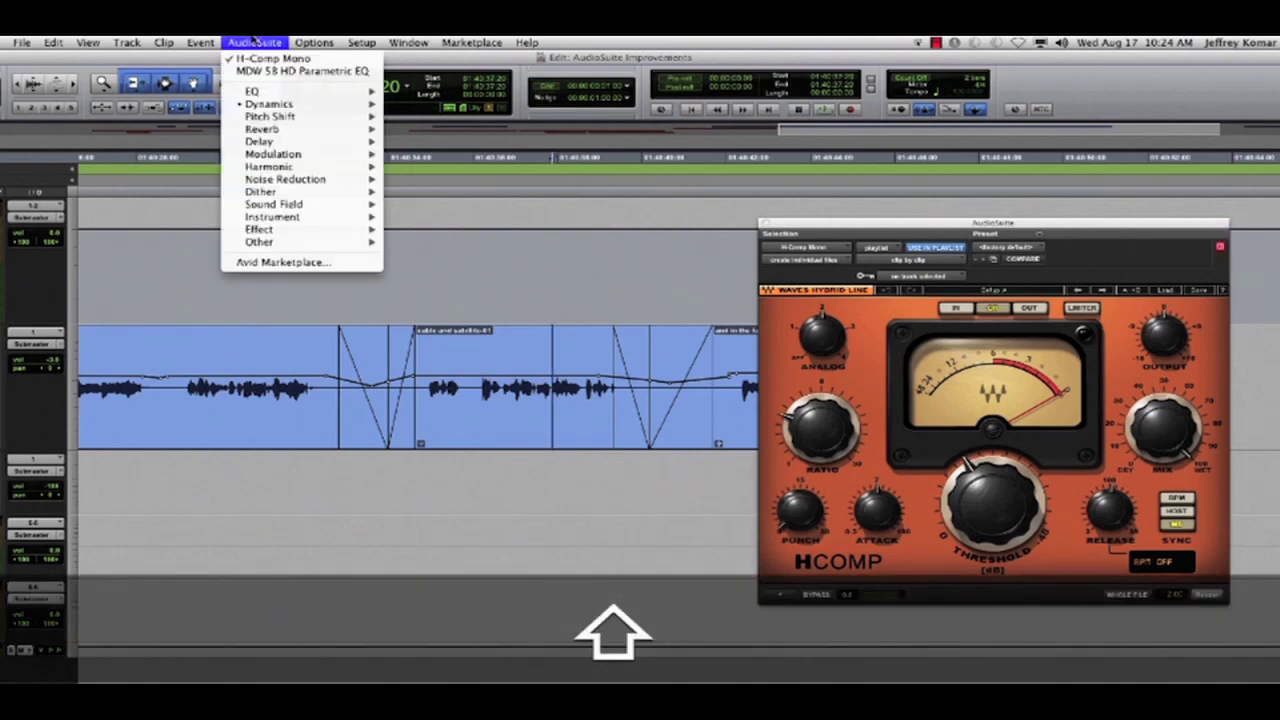
{"action": "left_click", "coordinate": [302, 71], "text": "shift"}
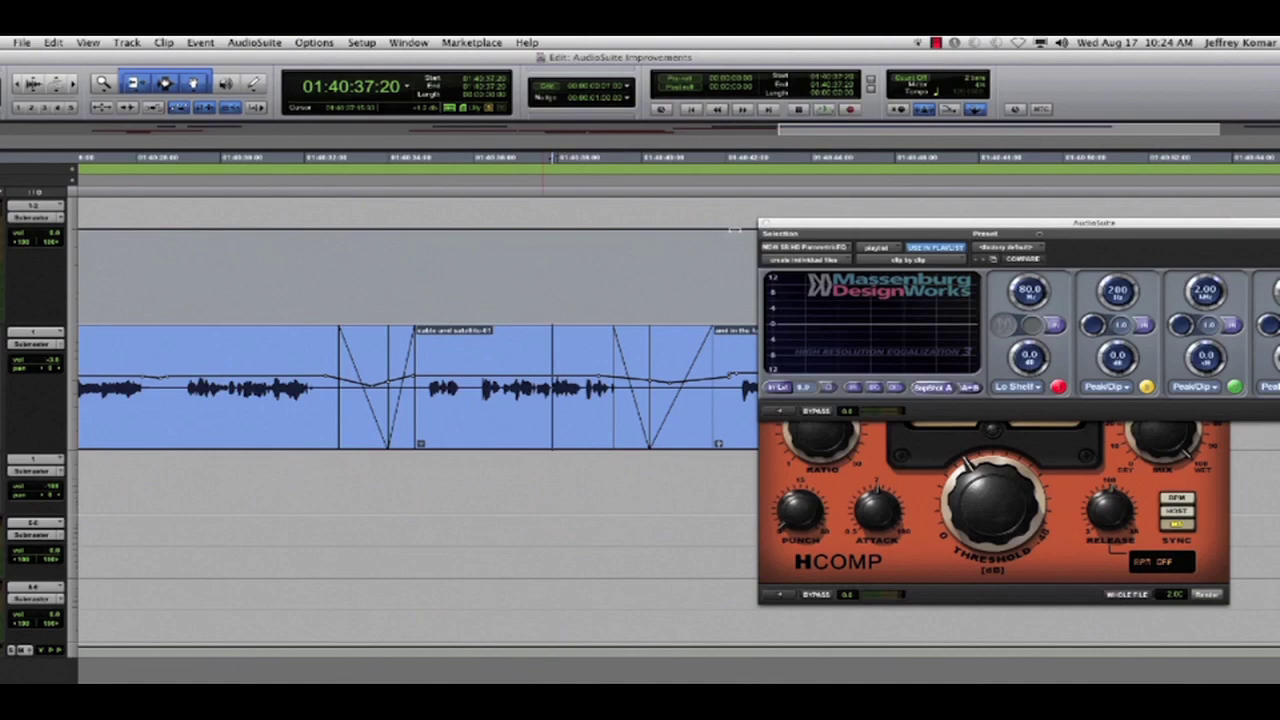
{"action": "left_click_drag", "start_coordinate": [837, 222], "coordinate": [153, 413]}
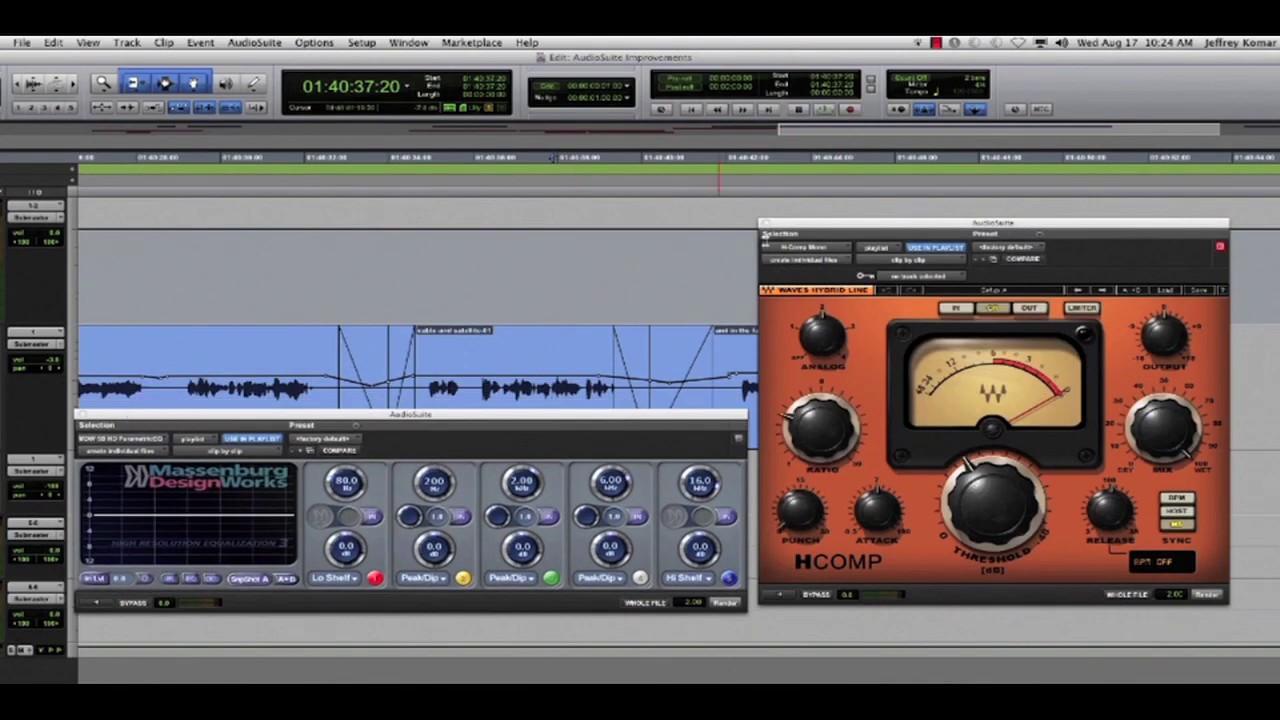
{"action": "left_click_drag", "start_coordinate": [811, 222], "coordinate": [886, 263]}
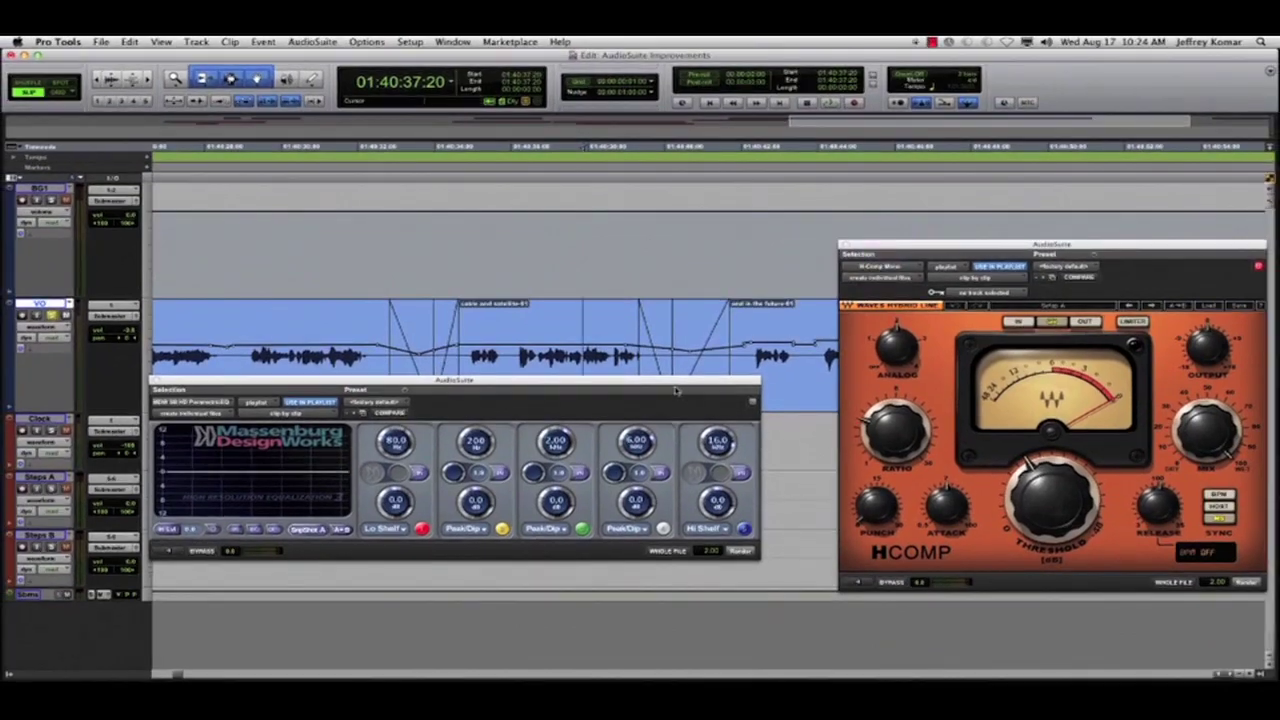
- Settle the EQ window below the clip and load the VO preset into both MDW EQ and H-Comp
{"action": "left_click_drag", "start_coordinate": [682, 386], "coordinate": [710, 416]}
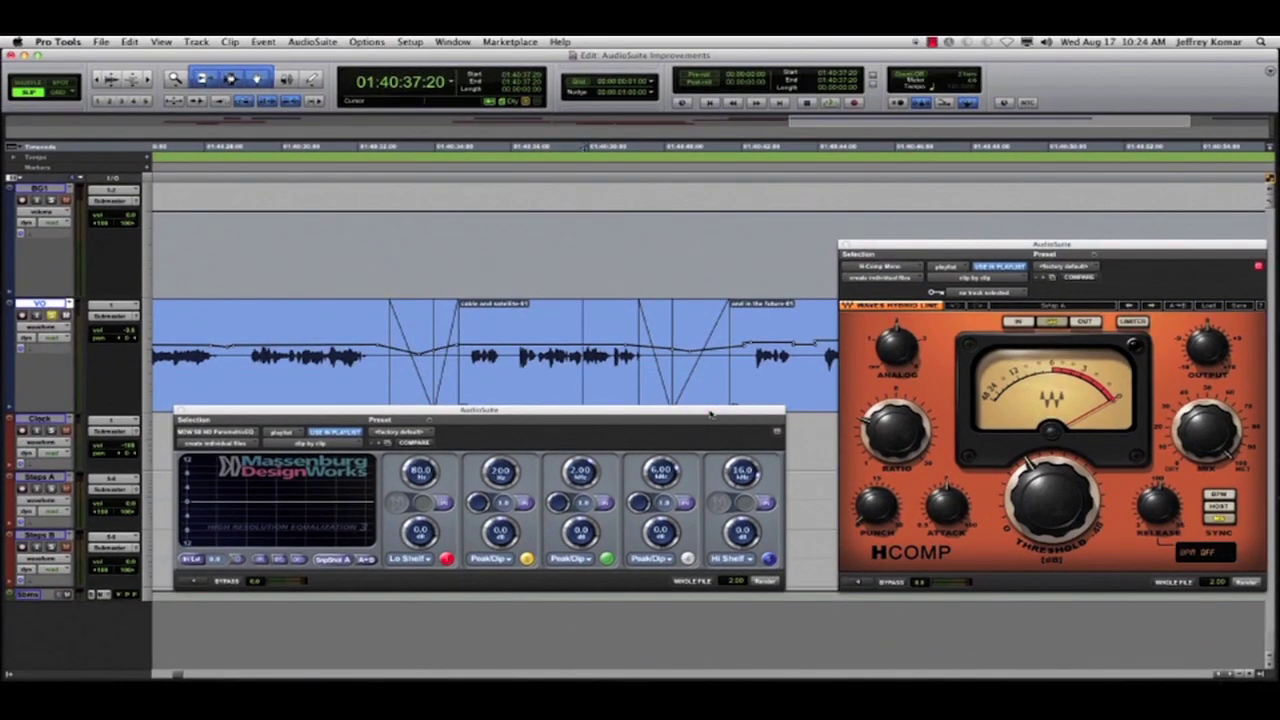
{"action": "left_click", "coordinate": [413, 424]}
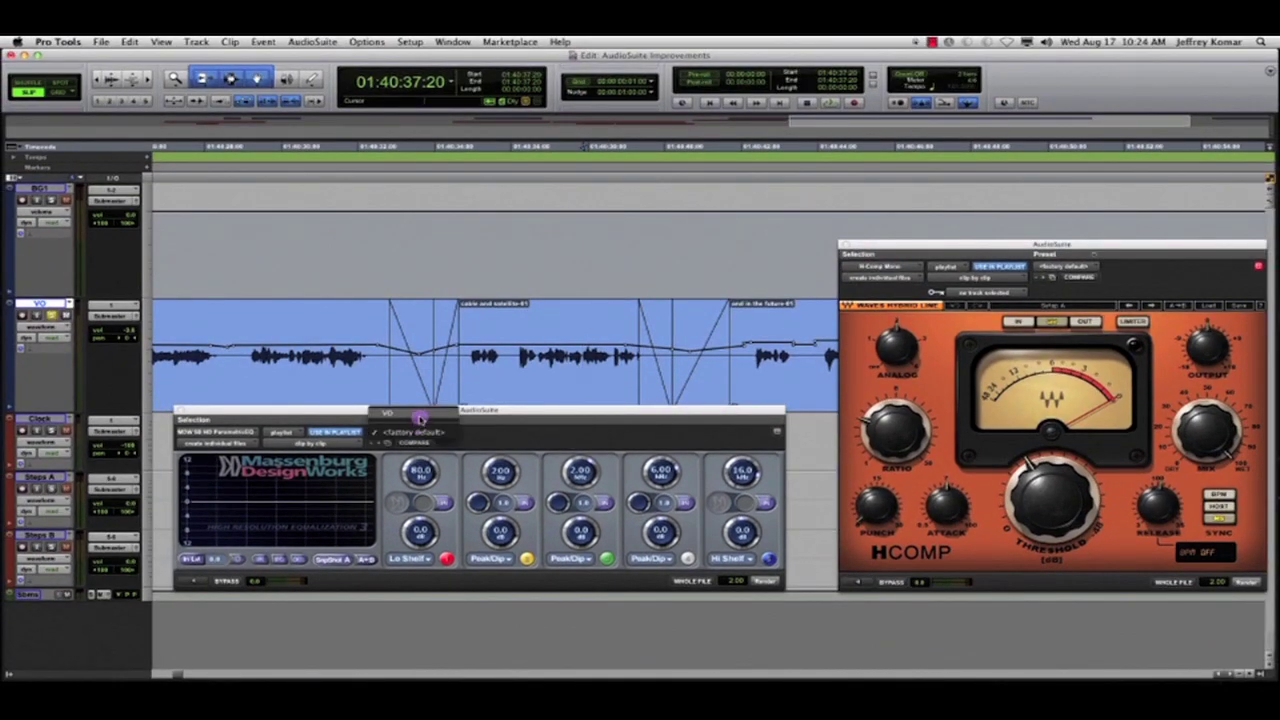
{"action": "left_click", "coordinate": [410, 430]}
{"action": "left_click", "coordinate": [1063, 266]}
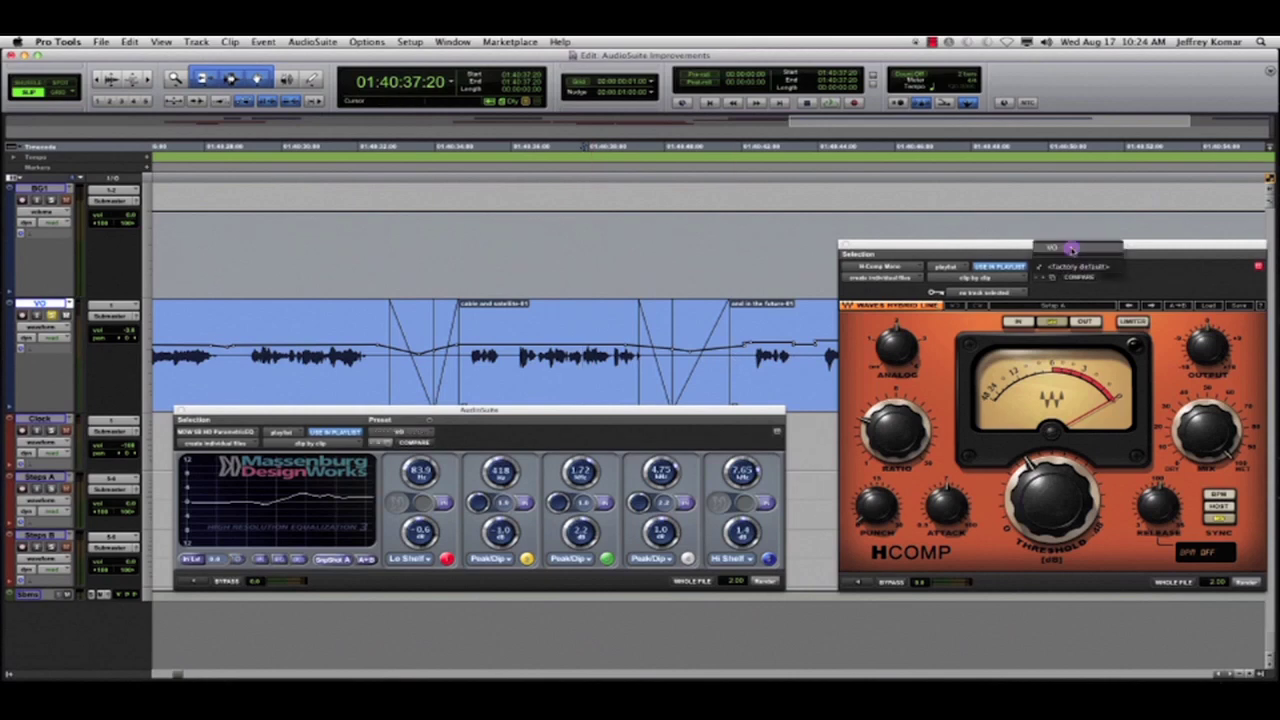
{"action": "left_click", "coordinate": [1068, 250]}
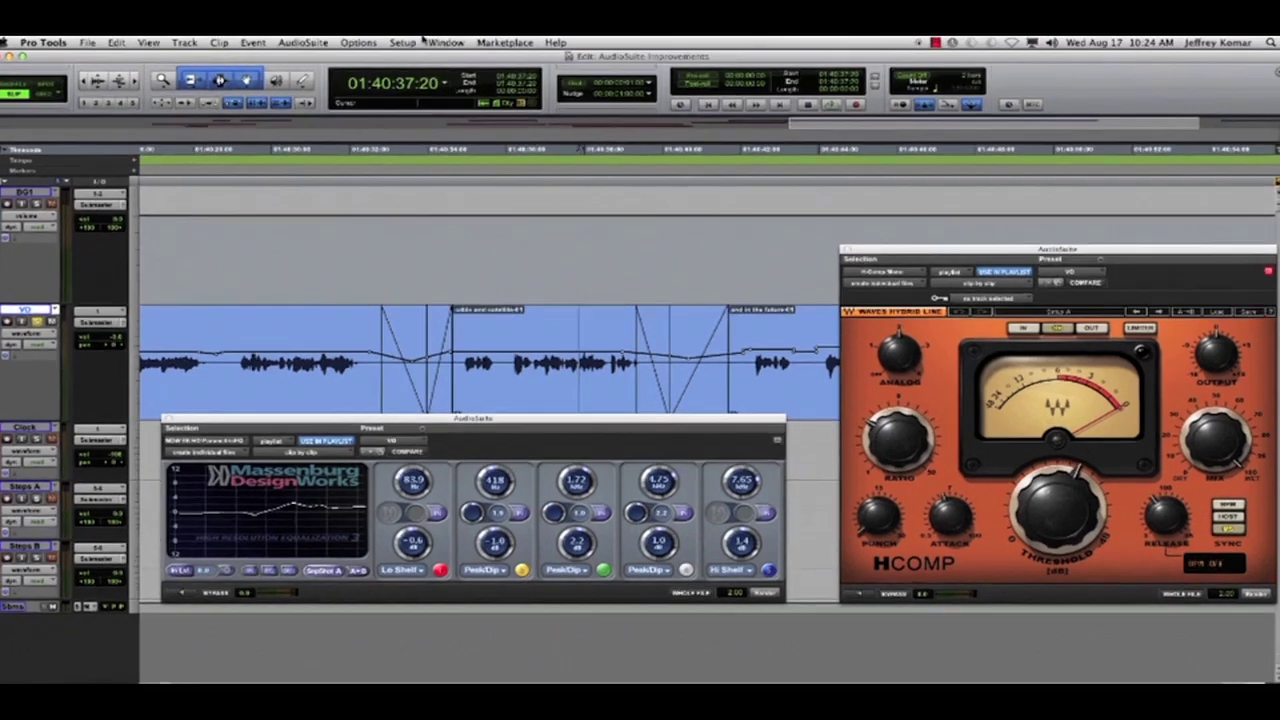
- Save the layout with both AudioSuite plug-ins open as new window configuration 1, 'Voice'
{"action": "left_click", "coordinate": [440, 42]}
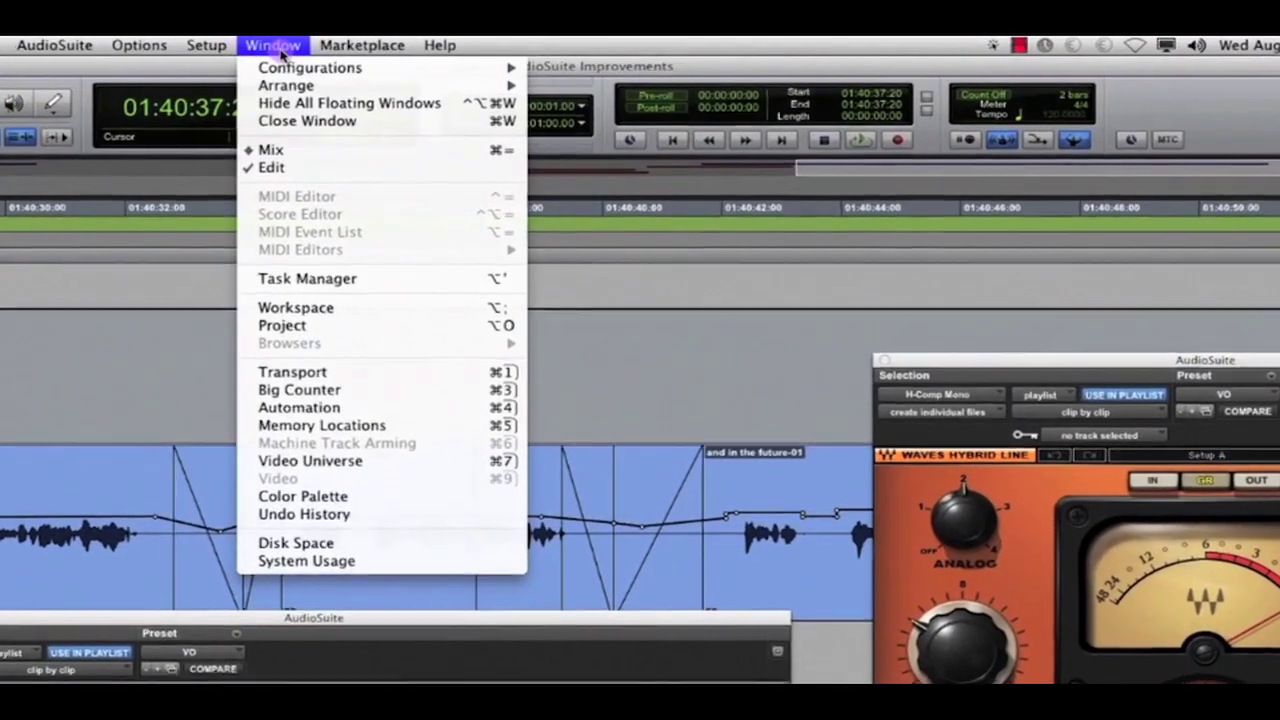
{"action": "mouse_move", "coordinate": [548, 62]}
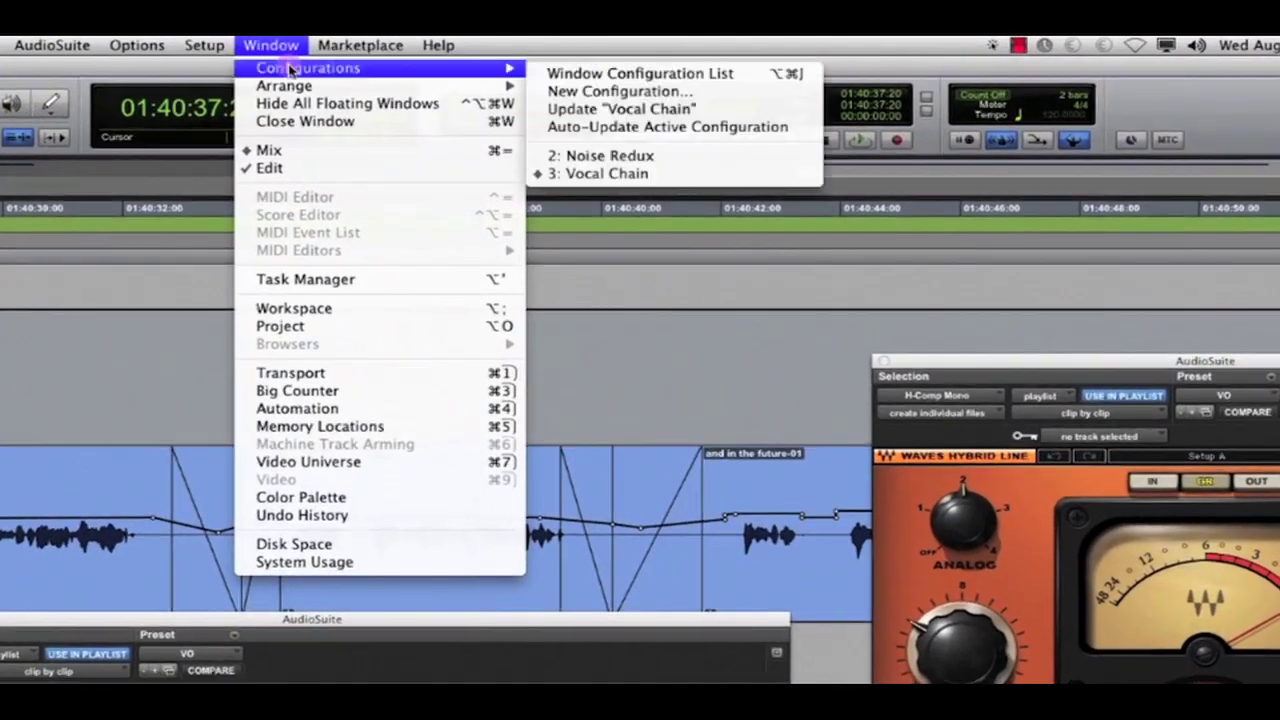
{"action": "left_click", "coordinate": [786, 91]}
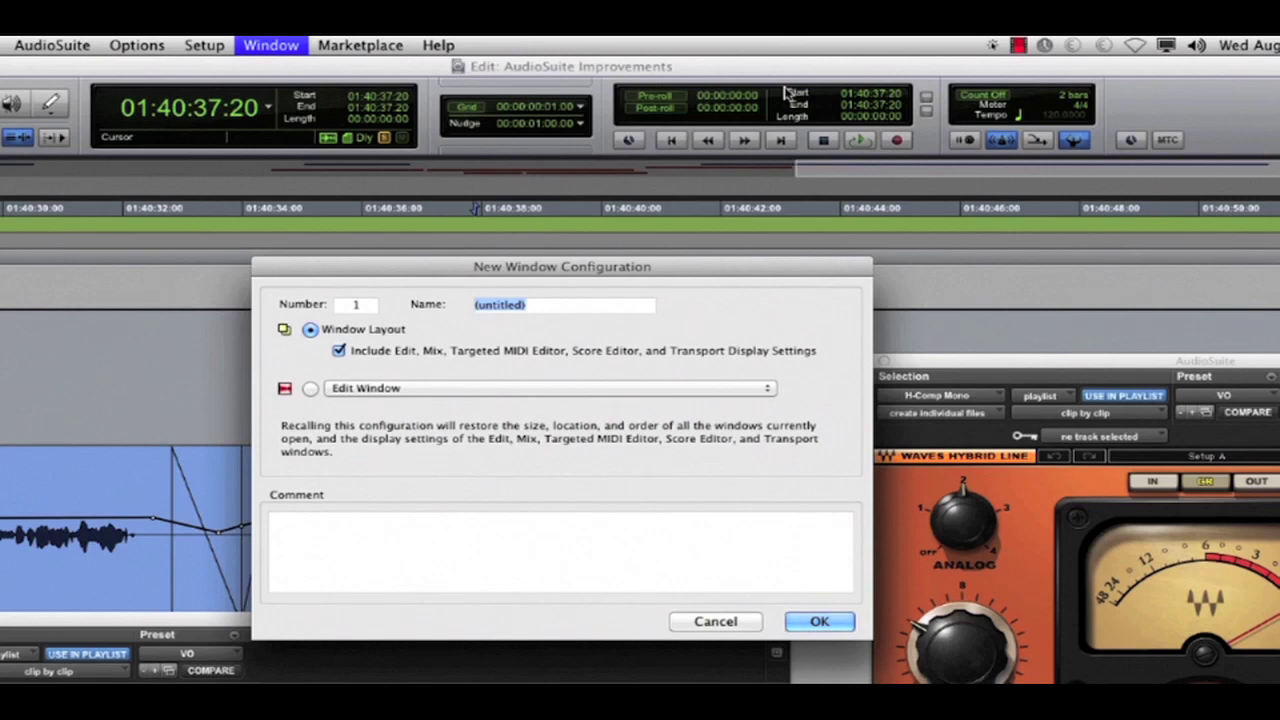
{"action": "type", "text": "Voice"}
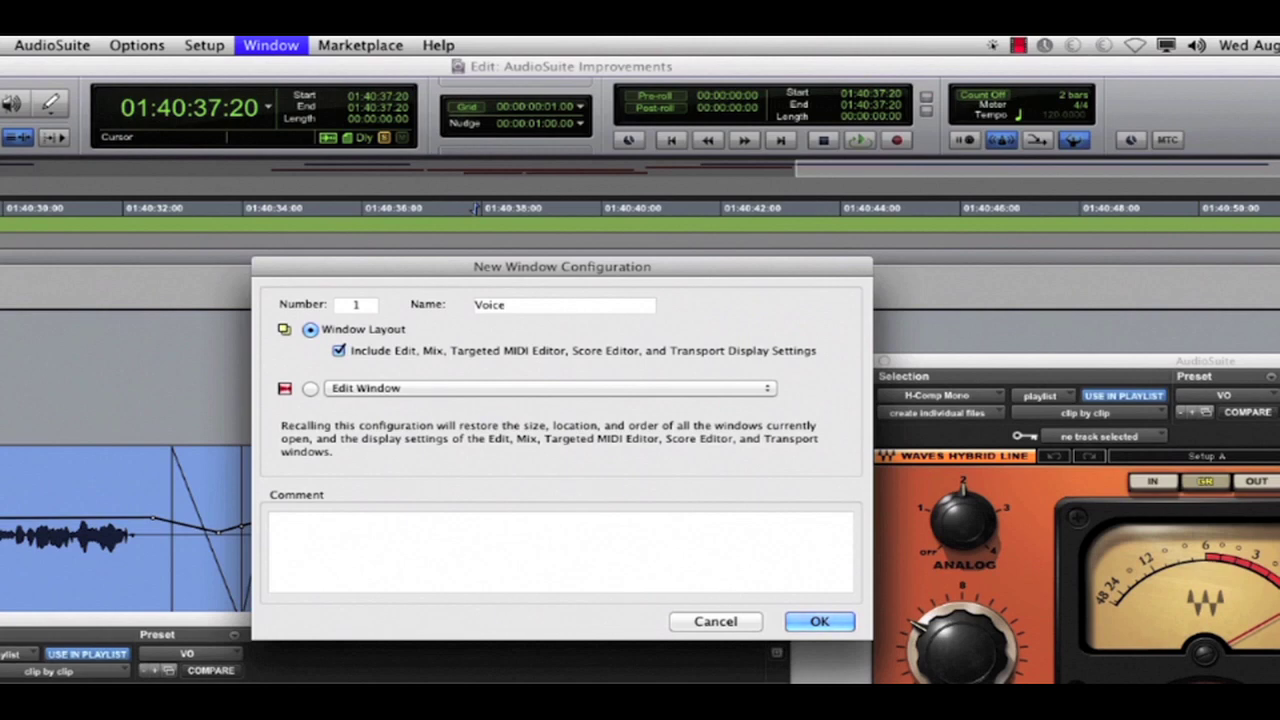
{"action": "key", "text": "Return"}
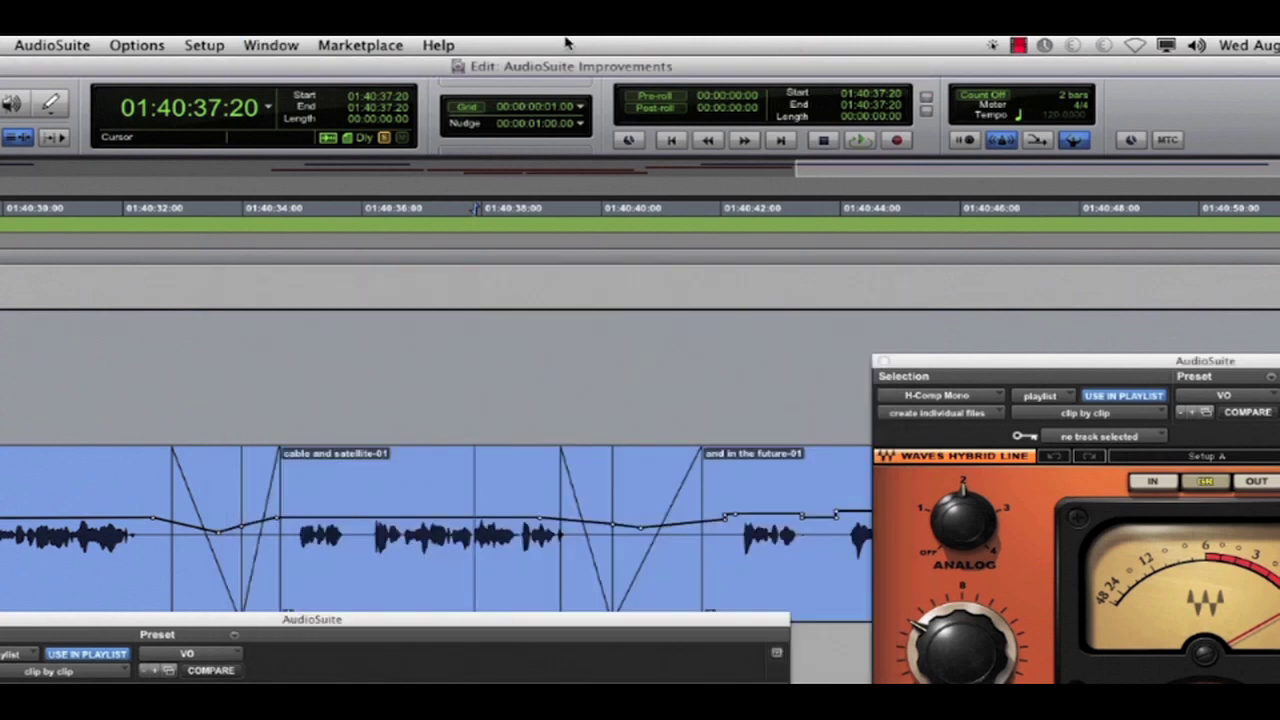
- Open the Window Configuration List and recall the Noise Redux, Voice, then Vocal Chain layouts
{"action": "left_click", "coordinate": [360, 45]}
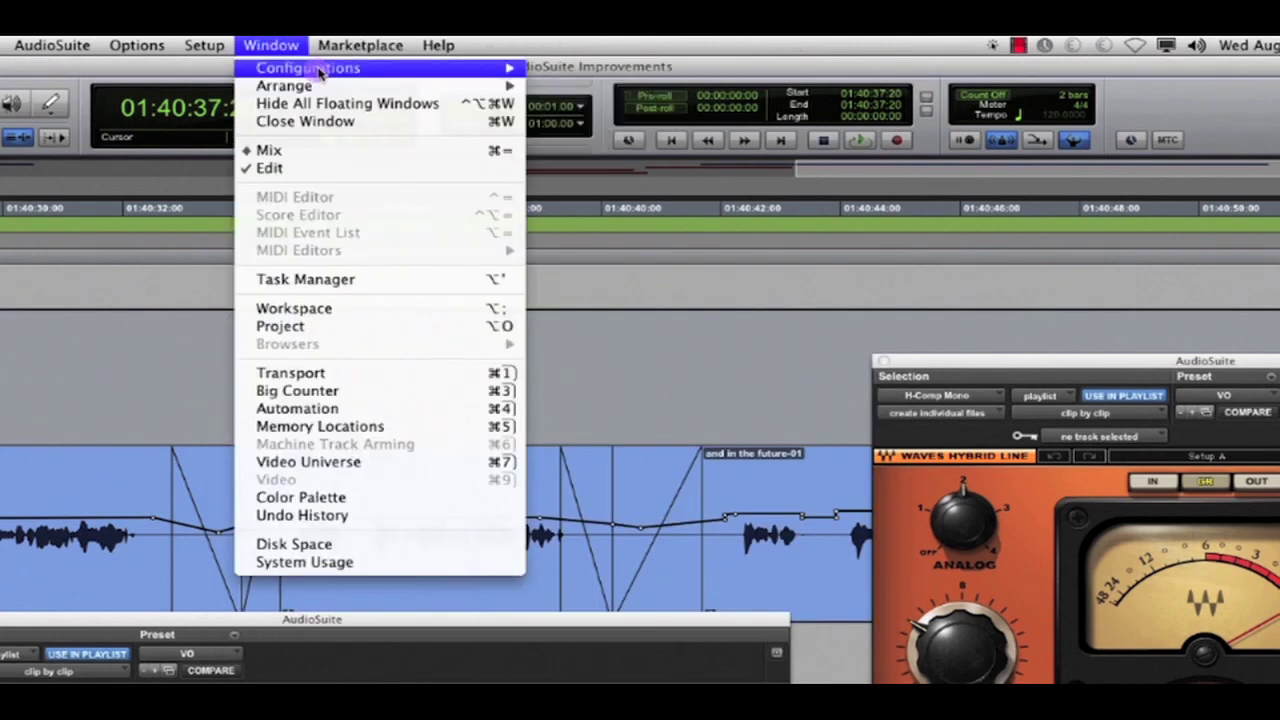
{"action": "mouse_move", "coordinate": [308, 68]}
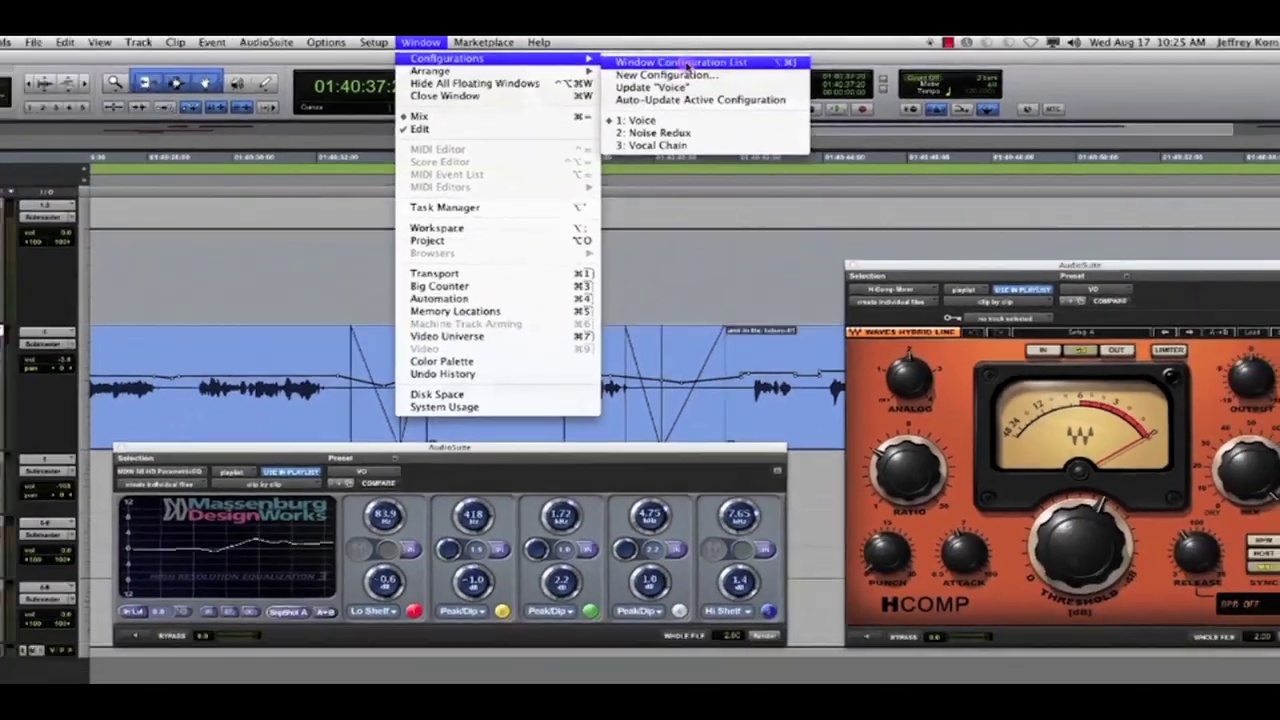
{"action": "left_click", "coordinate": [640, 73]}
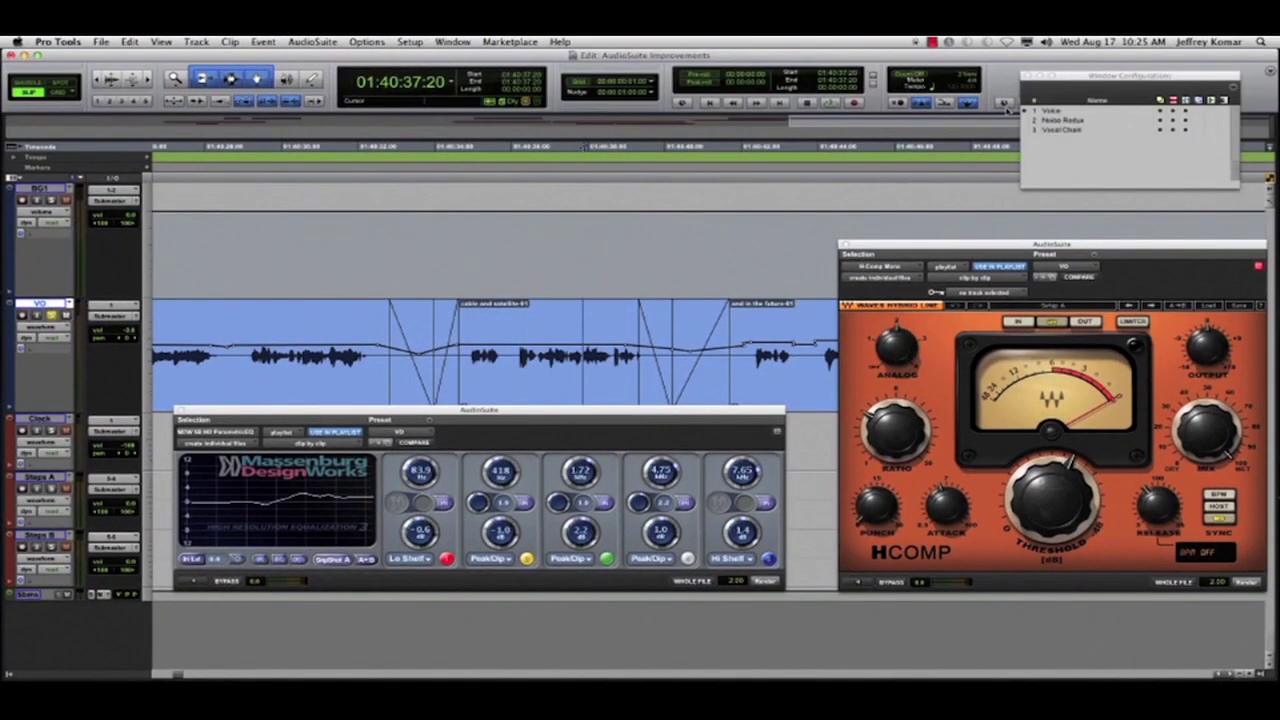
{"action": "left_click", "coordinate": [1073, 120]}
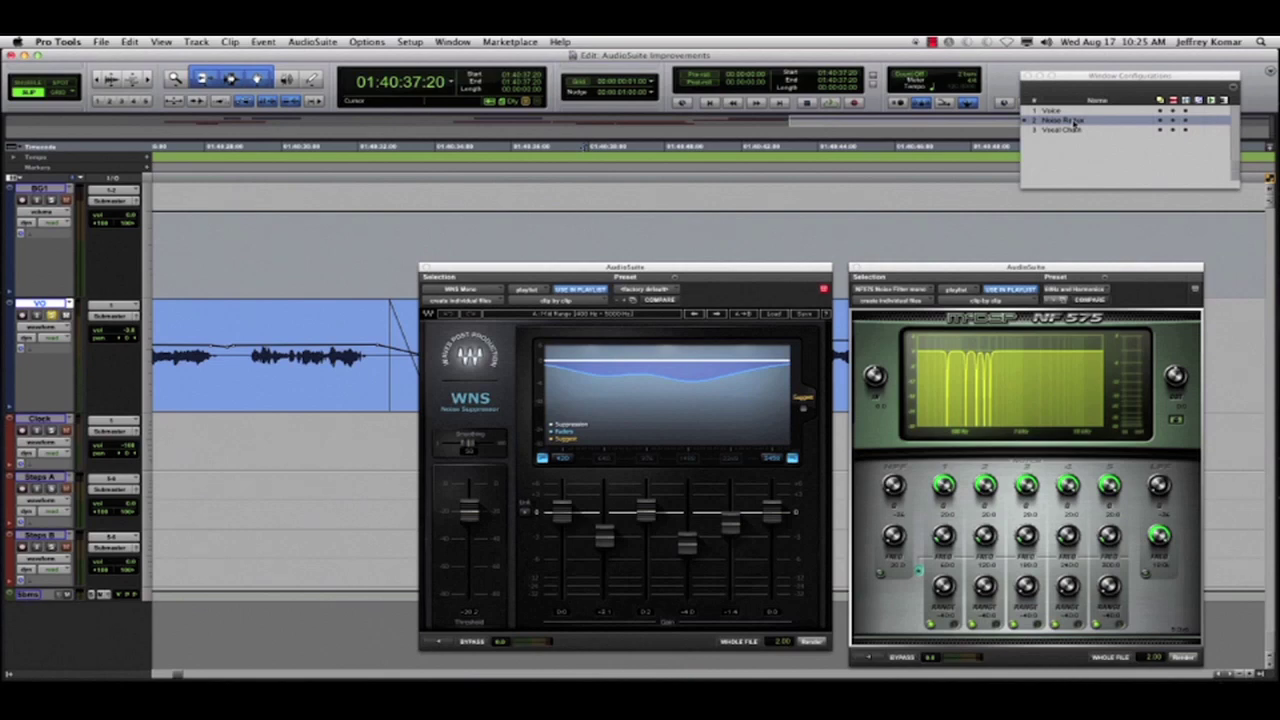
{"action": "left_click", "coordinate": [1066, 112]}
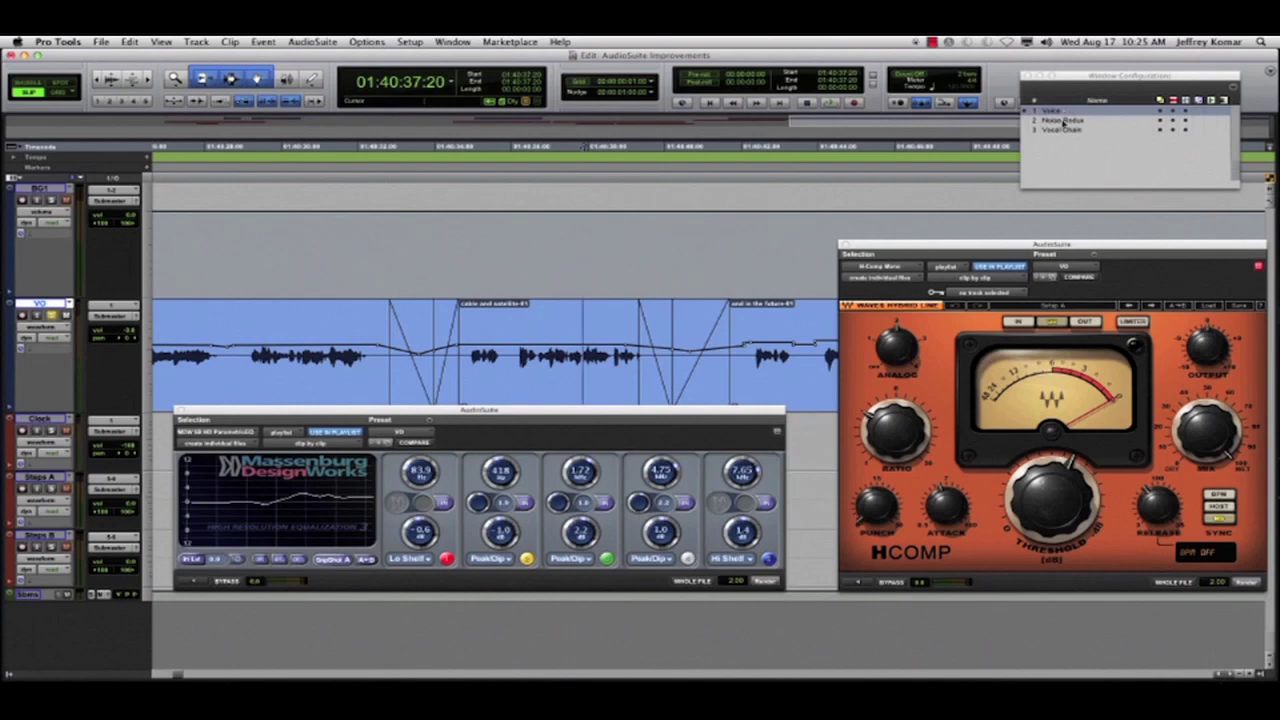
{"action": "left_click", "coordinate": [1069, 131]}
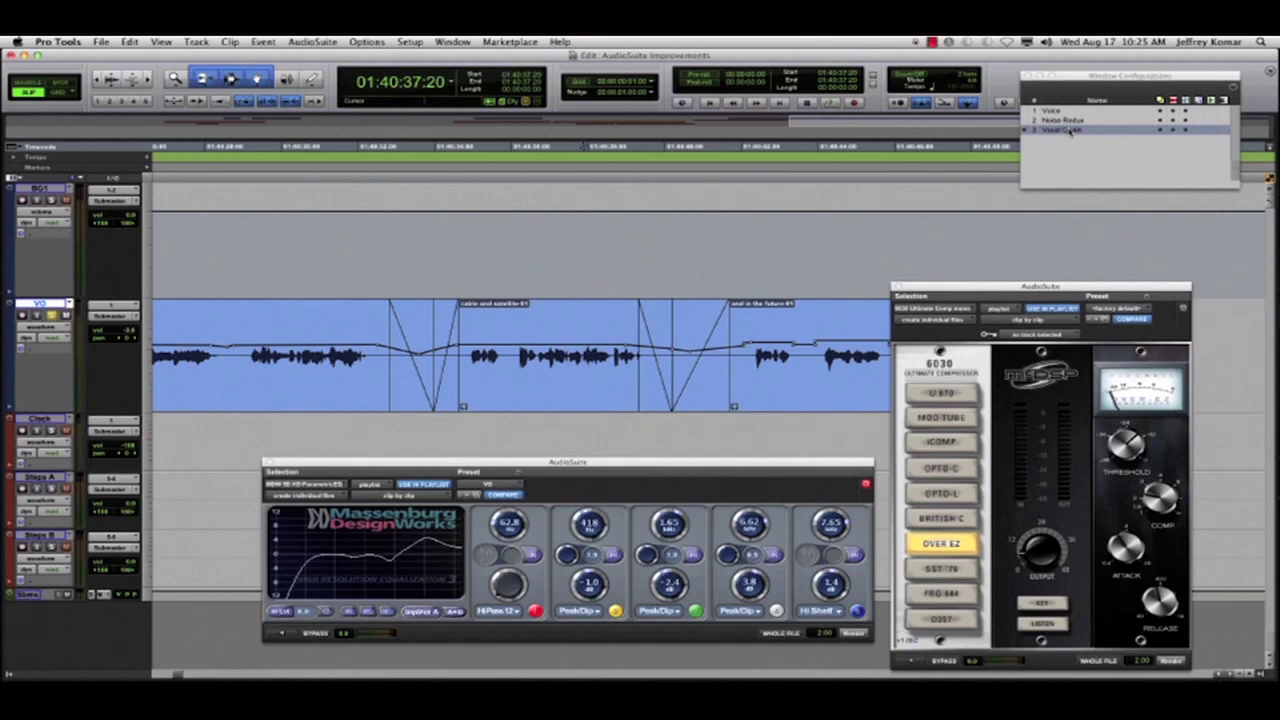
- Recall window configurations 1, 3, then 1 again from the numeric keypad
{"action": "key", "text": "KP_Decimal"}
{"action": "key", "text": "KP_1"}
{"action": "key", "text": "KP_Multiply"}
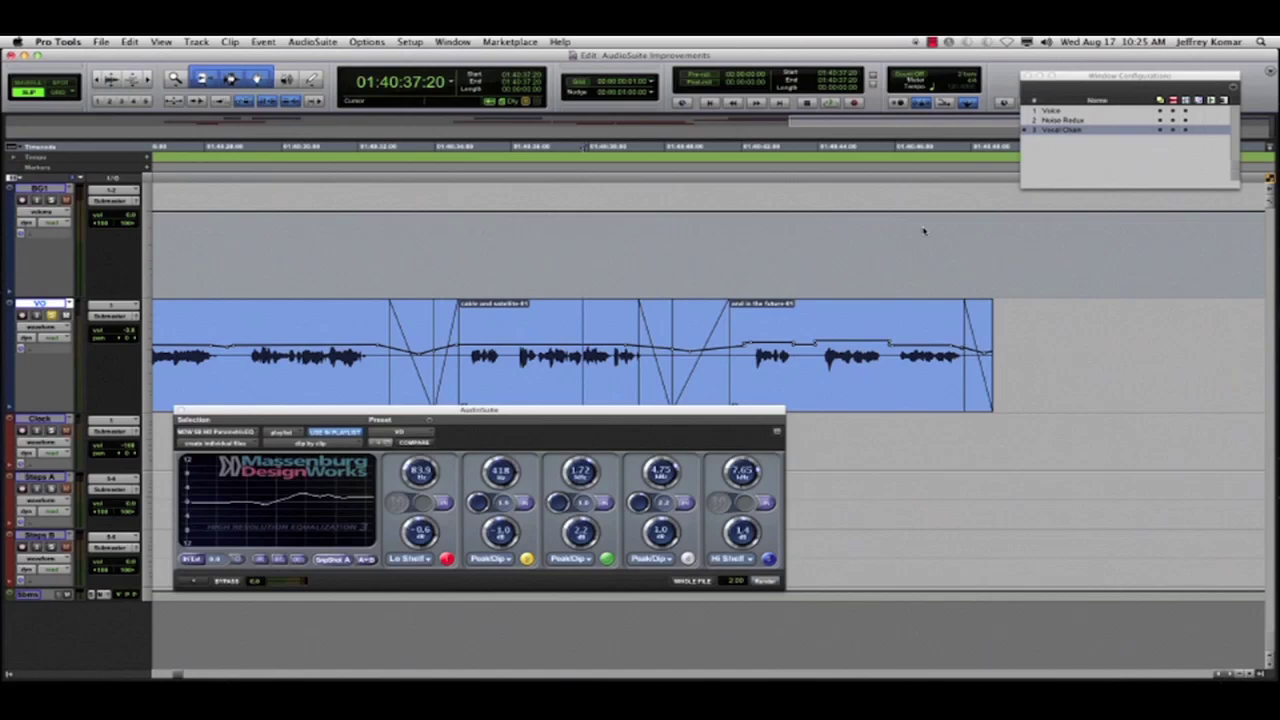
{"action": "key", "text": "KP_Decimal"}
{"action": "key", "text": "KP_3"}
{"action": "key", "text": "KP_Multiply"}
{"action": "key", "text": "KP_Decimal"}
{"action": "key", "text": "KP_1"}
{"action": "key", "text": "KP_Multiply"}
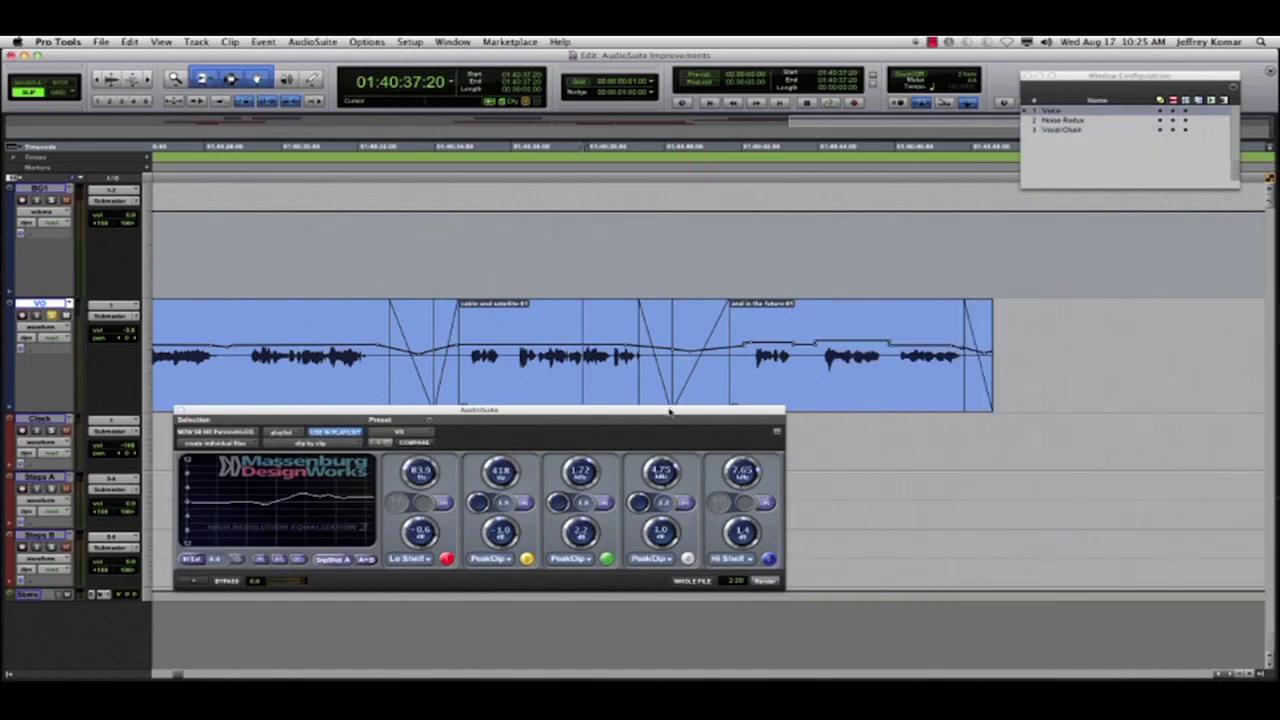
- Close the configurations list and select the 'and in the future-01' clip
{"action": "left_click_drag", "start_coordinate": [669, 411], "coordinate": [1182, 428]}
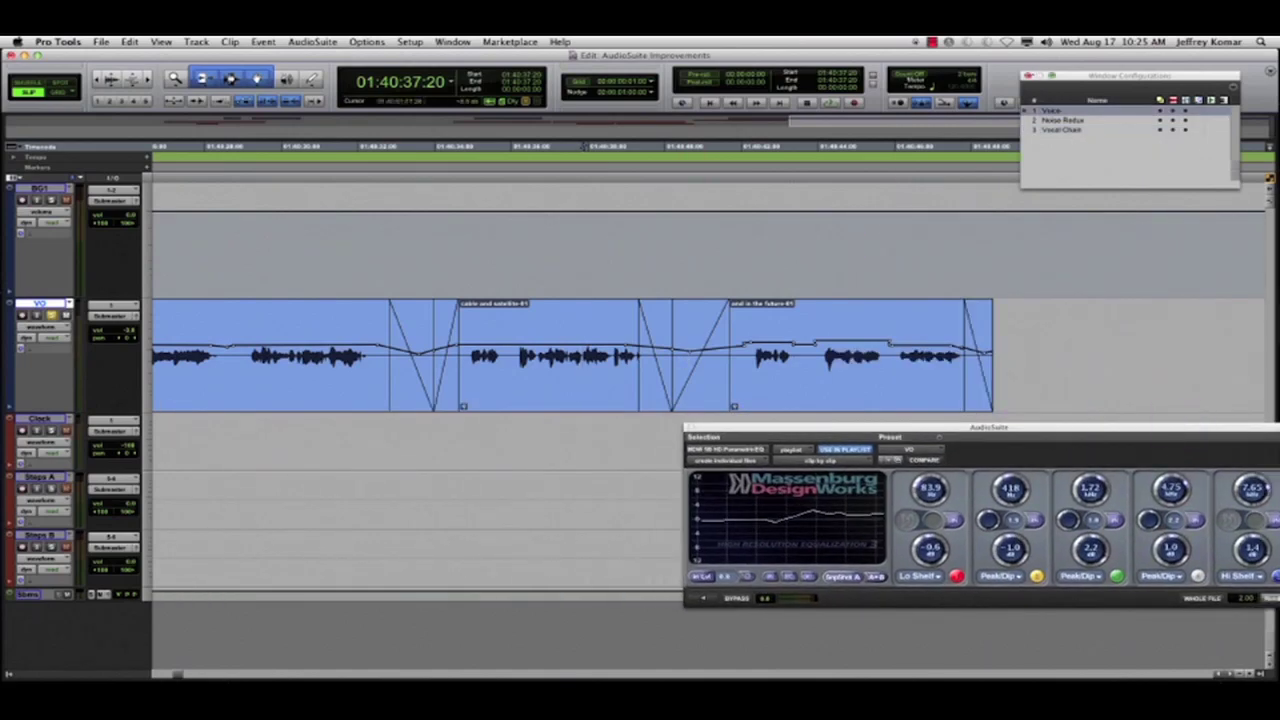
{"action": "left_click", "coordinate": [1029, 75]}
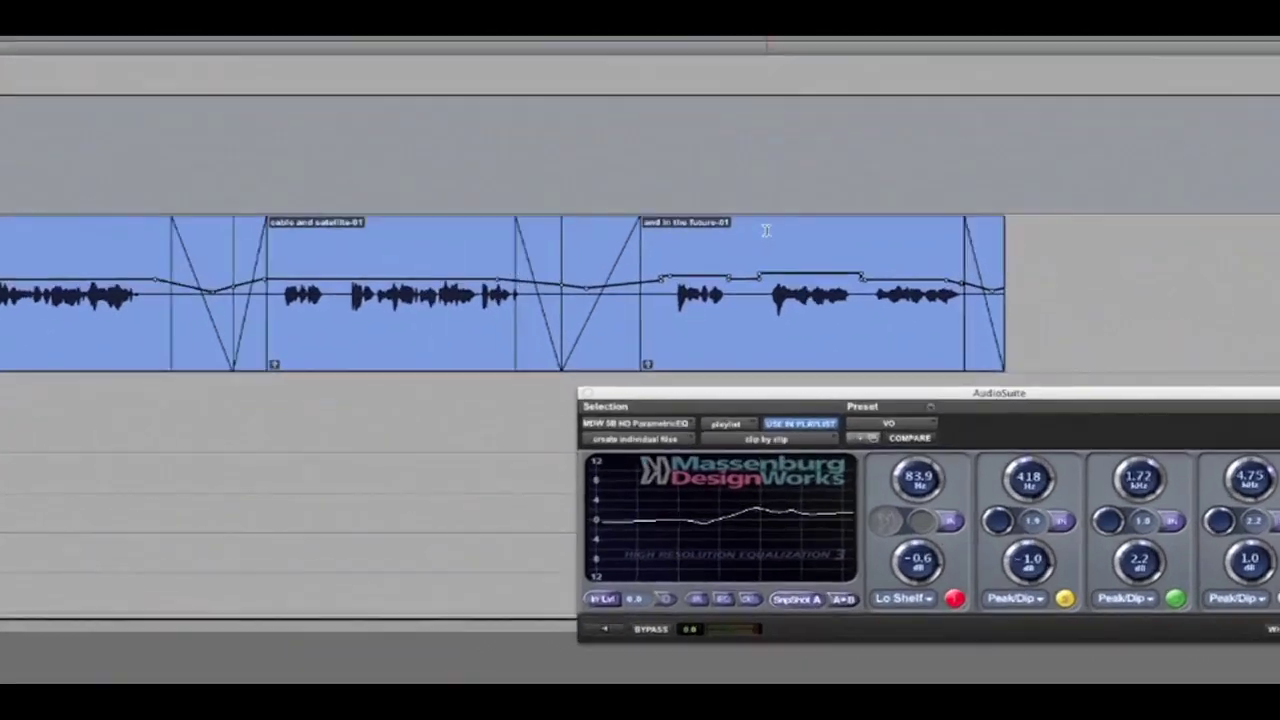
{"action": "left_click", "coordinate": [822, 311]}
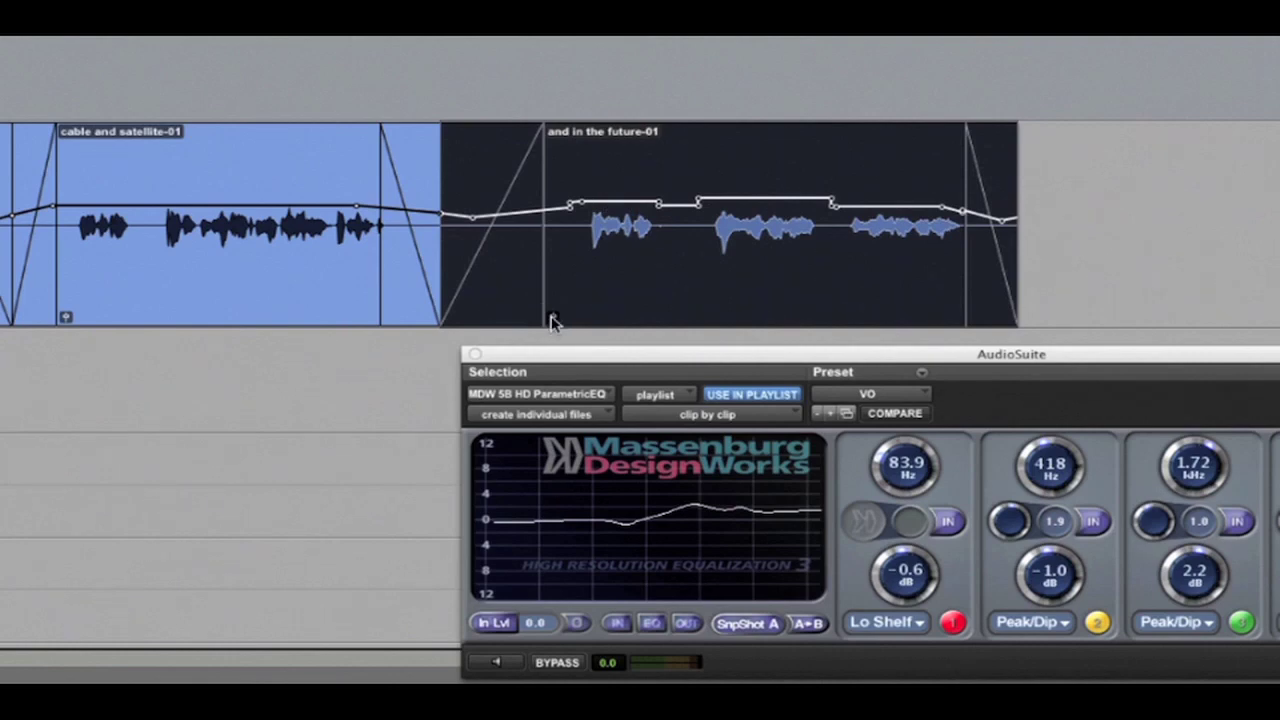
{"action": "left_click", "coordinate": [553, 318]}
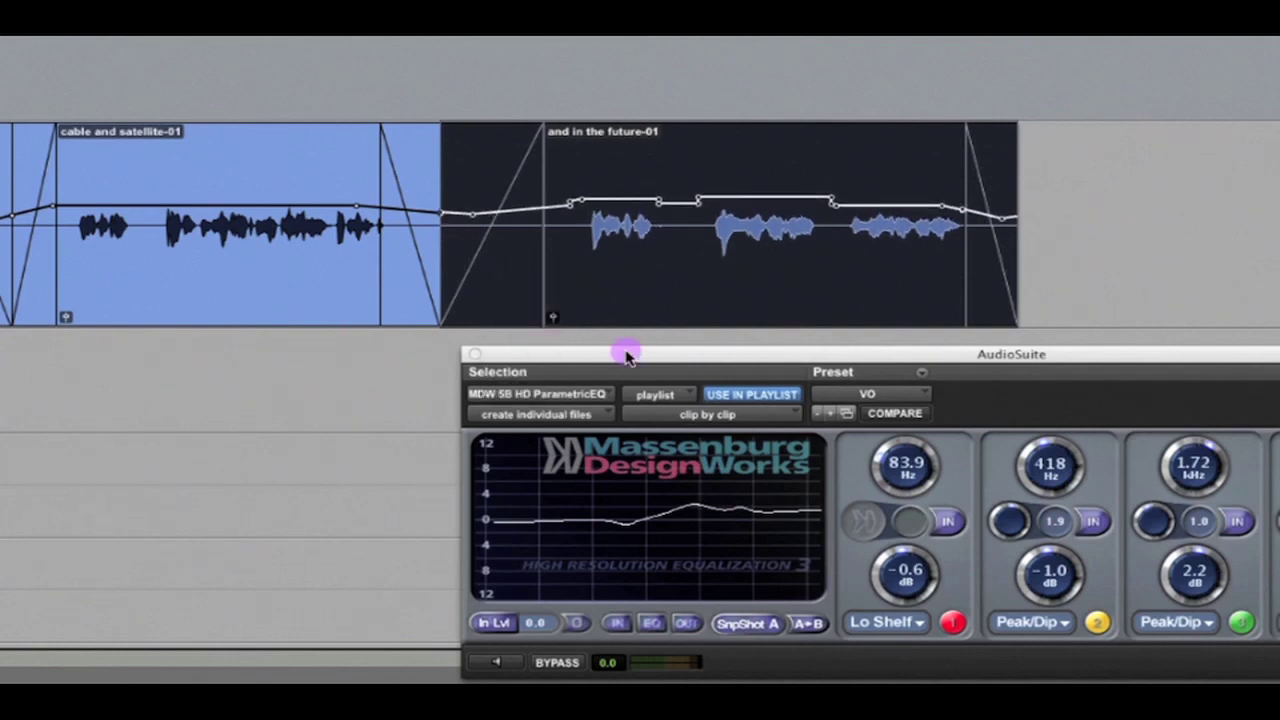
- Bring the EQ window fully into view, keeping clip-by-clip processing and individual files
{"action": "left_click_drag", "start_coordinate": [627, 355], "coordinate": [328, 345]}
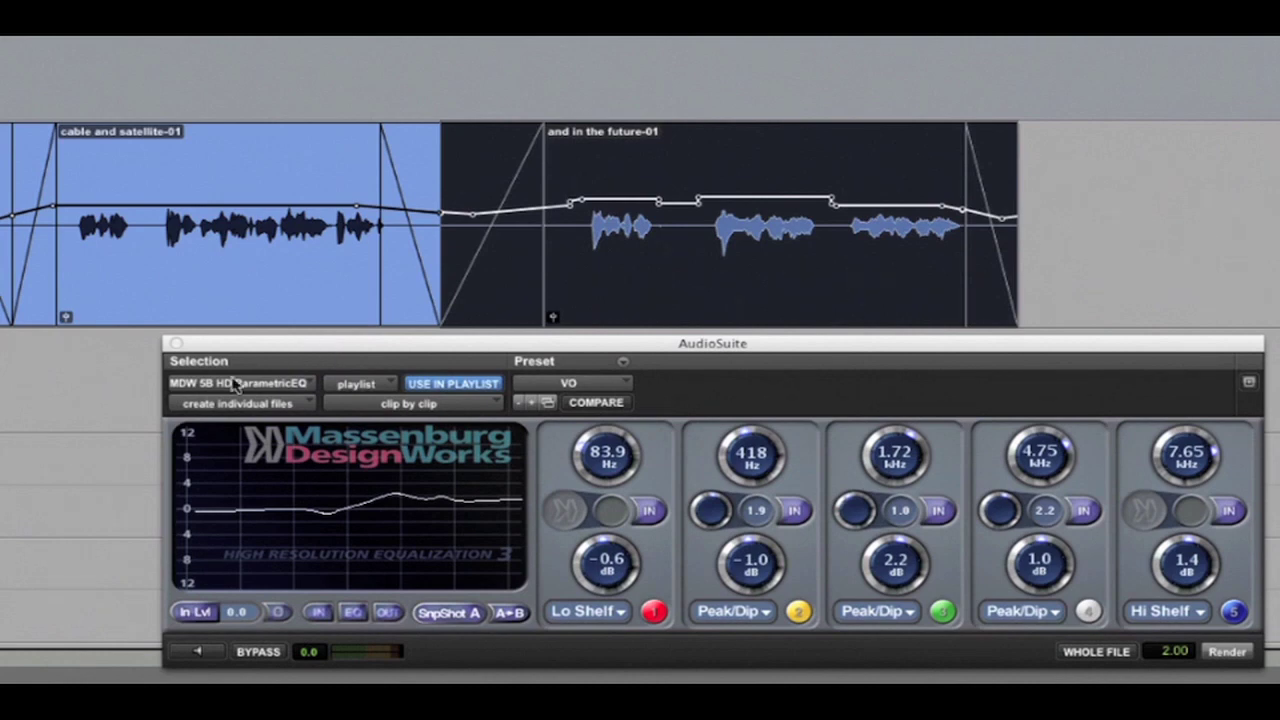
{"action": "left_click", "coordinate": [366, 405]}
{"action": "left_click", "coordinate": [366, 405]}
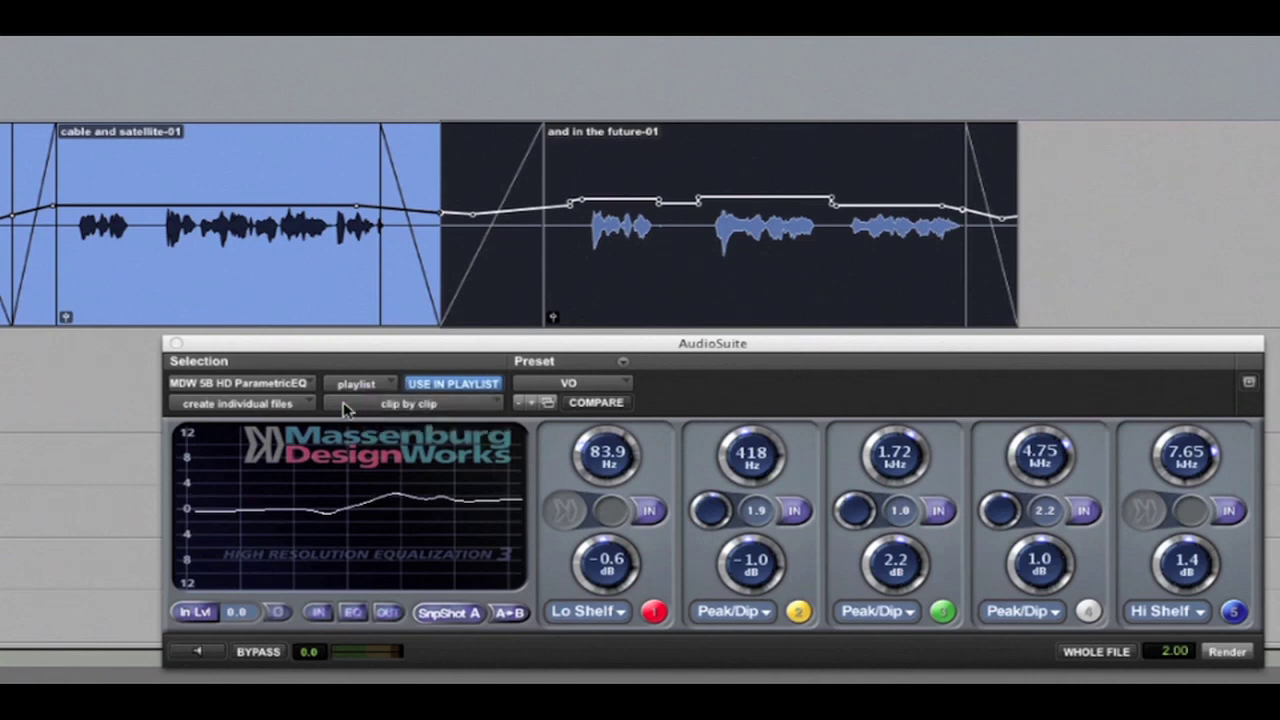
{"action": "left_click", "coordinate": [258, 405]}
{"action": "left_click", "coordinate": [240, 404]}
- Render the clip through the EQ and trim its end outward into the 2.00 handle
{"action": "left_click", "coordinate": [1240, 654]}
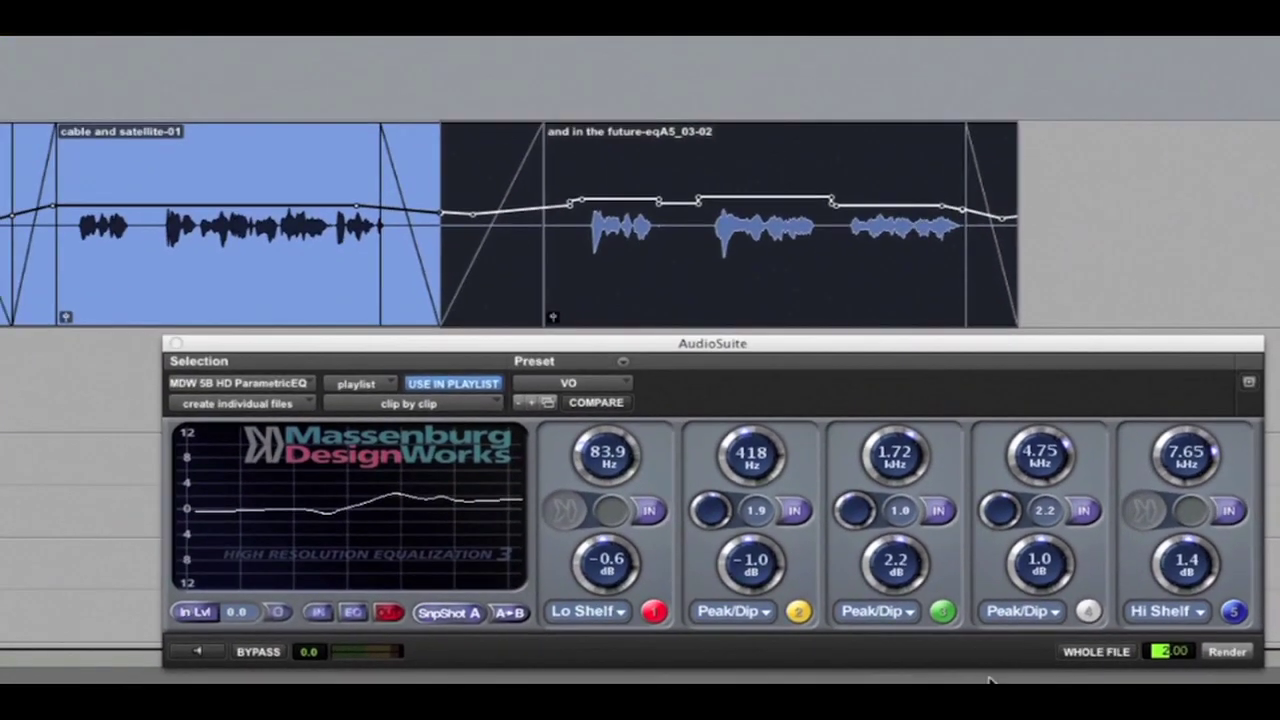
{"action": "left_click", "coordinate": [988, 648]}
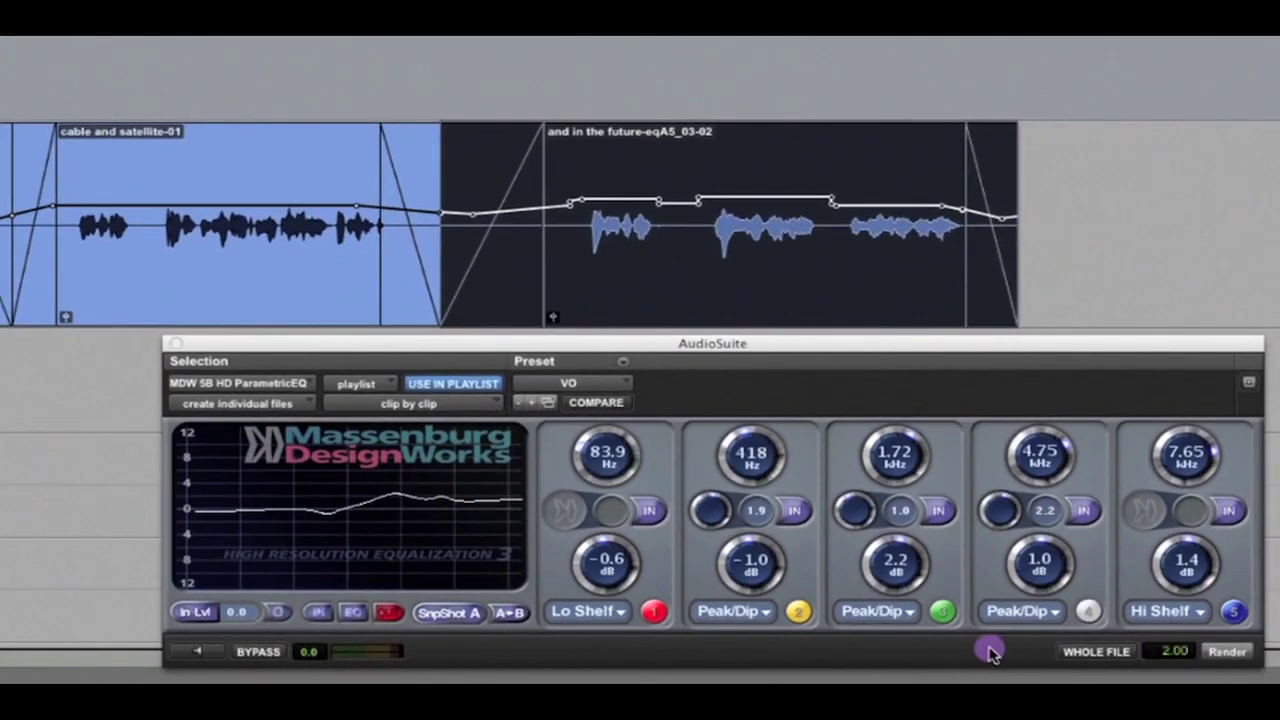
{"action": "left_click_drag", "start_coordinate": [1010, 207], "coordinate": [1244, 217]}
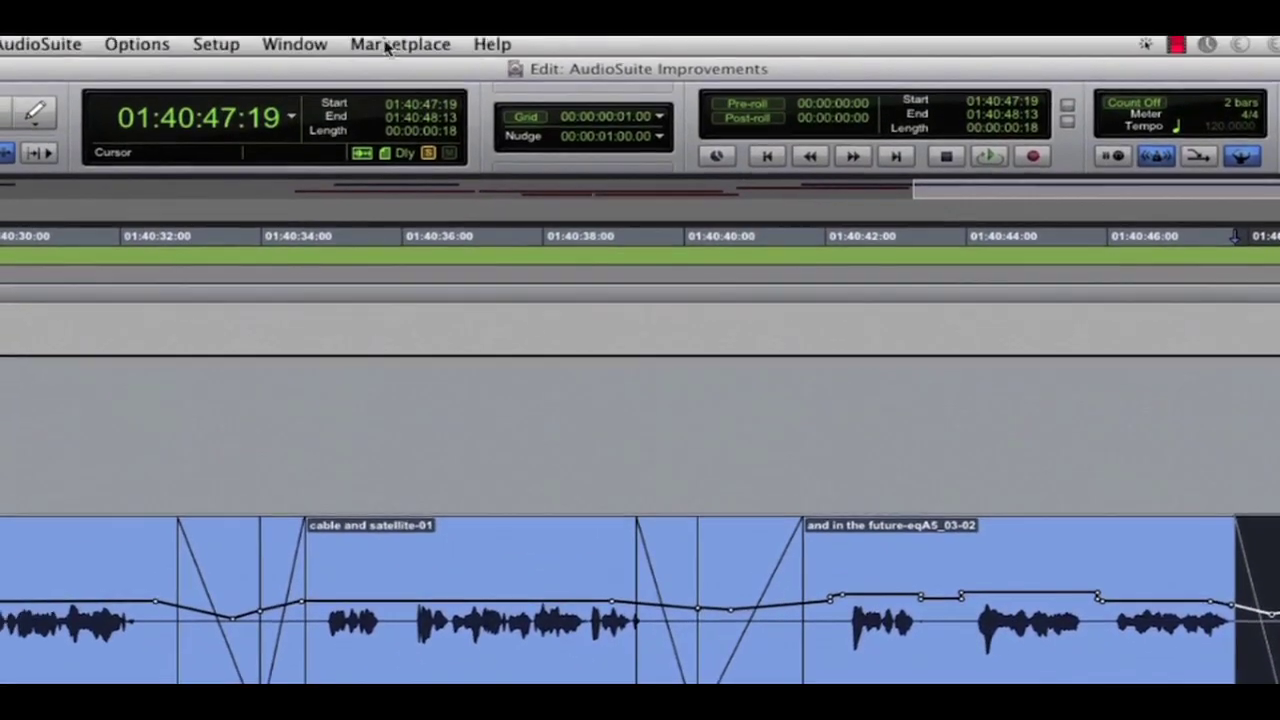
{"action": "left_click", "coordinate": [215, 44]}
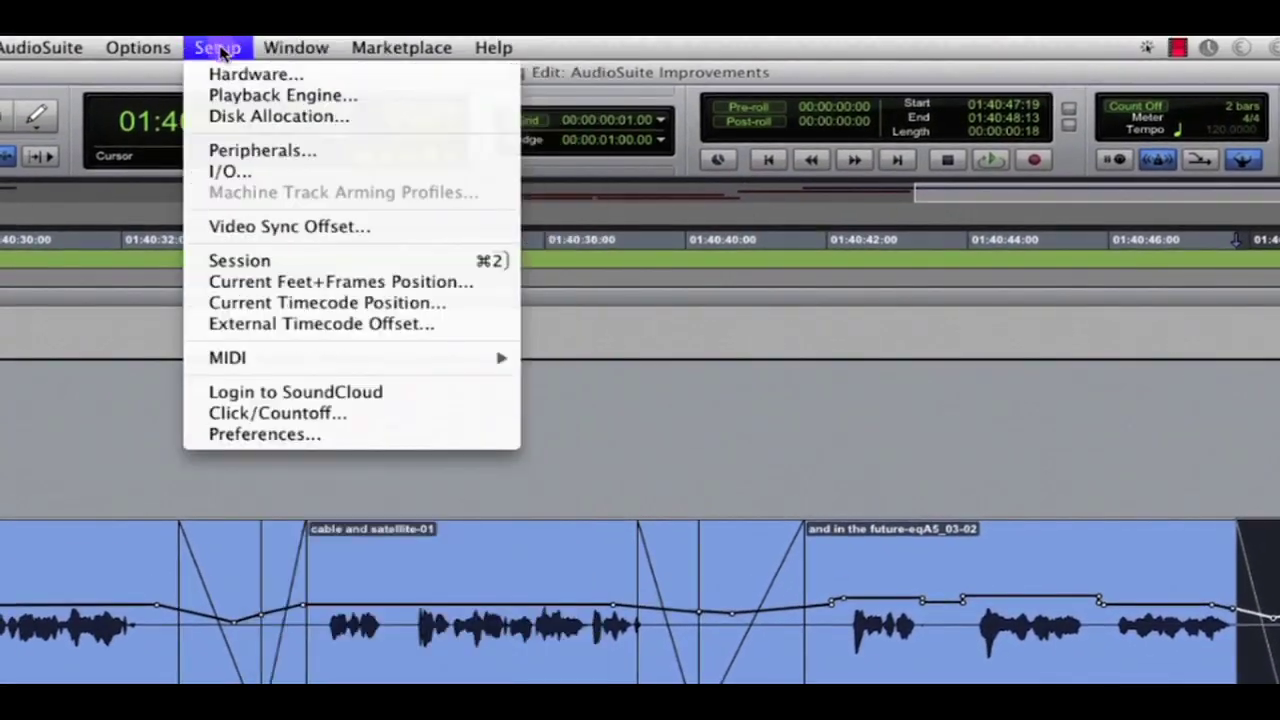
{"action": "left_click", "coordinate": [366, 436]}
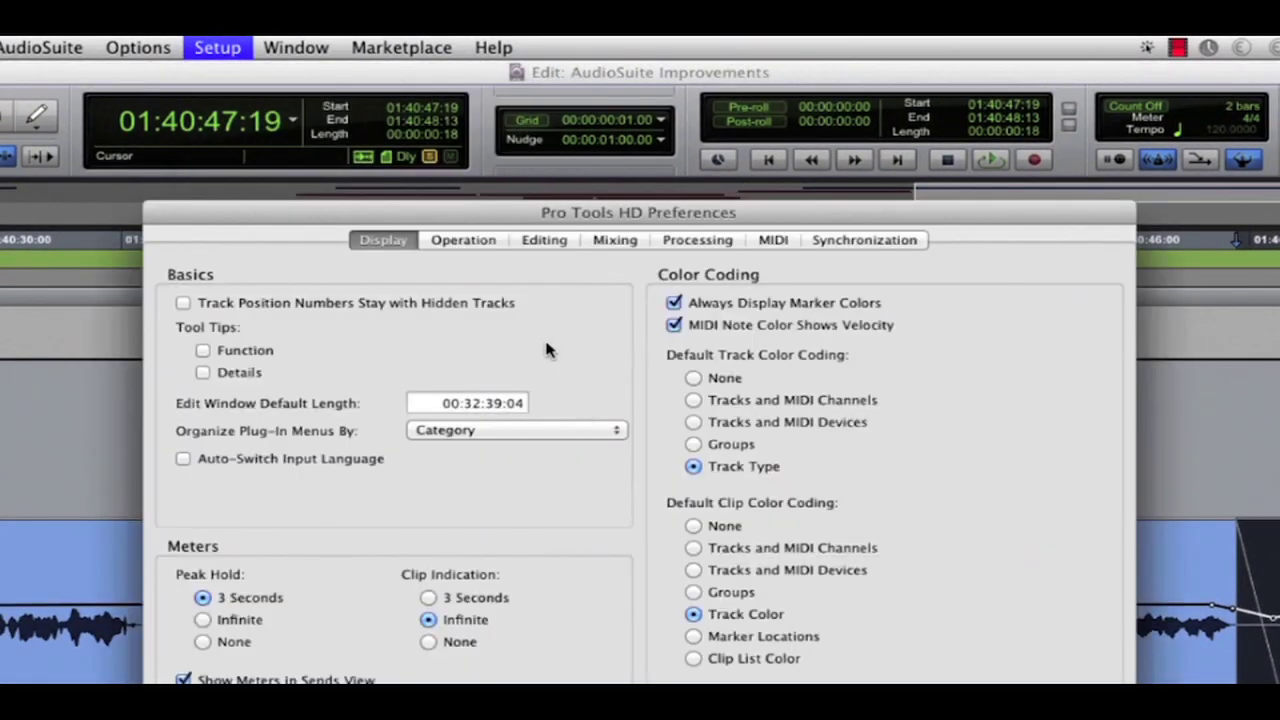
{"action": "left_click", "coordinate": [697, 240]}
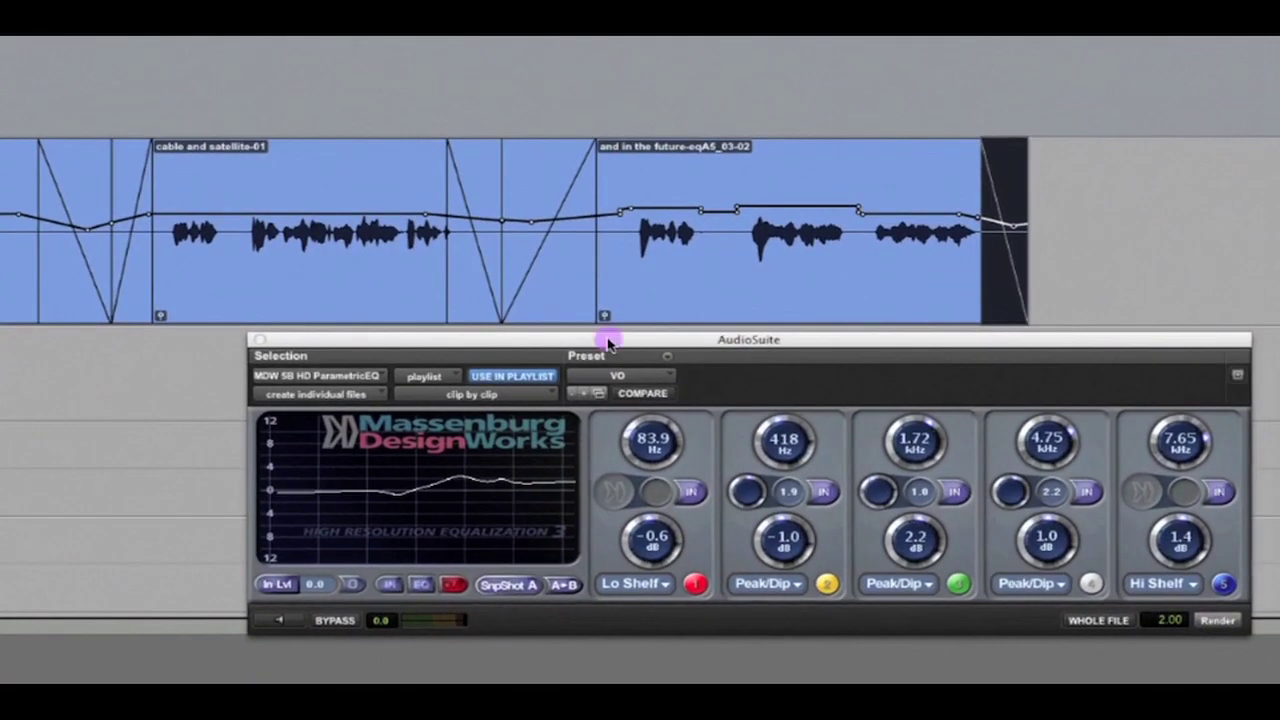
- Select the 'and in the future' clip, switch the EQ to WHOLE FILE, and render again
{"action": "left_click_drag", "start_coordinate": [608, 343], "coordinate": [588, 381]}
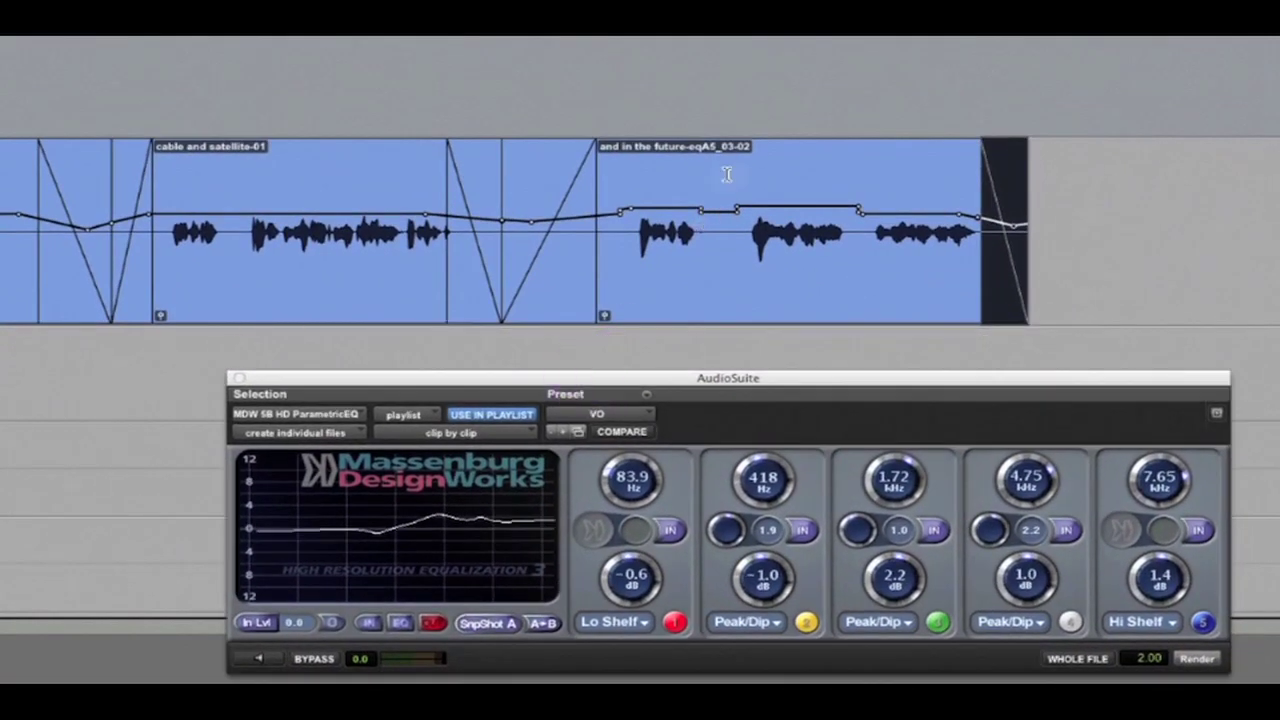
{"action": "left_click", "coordinate": [723, 165]}
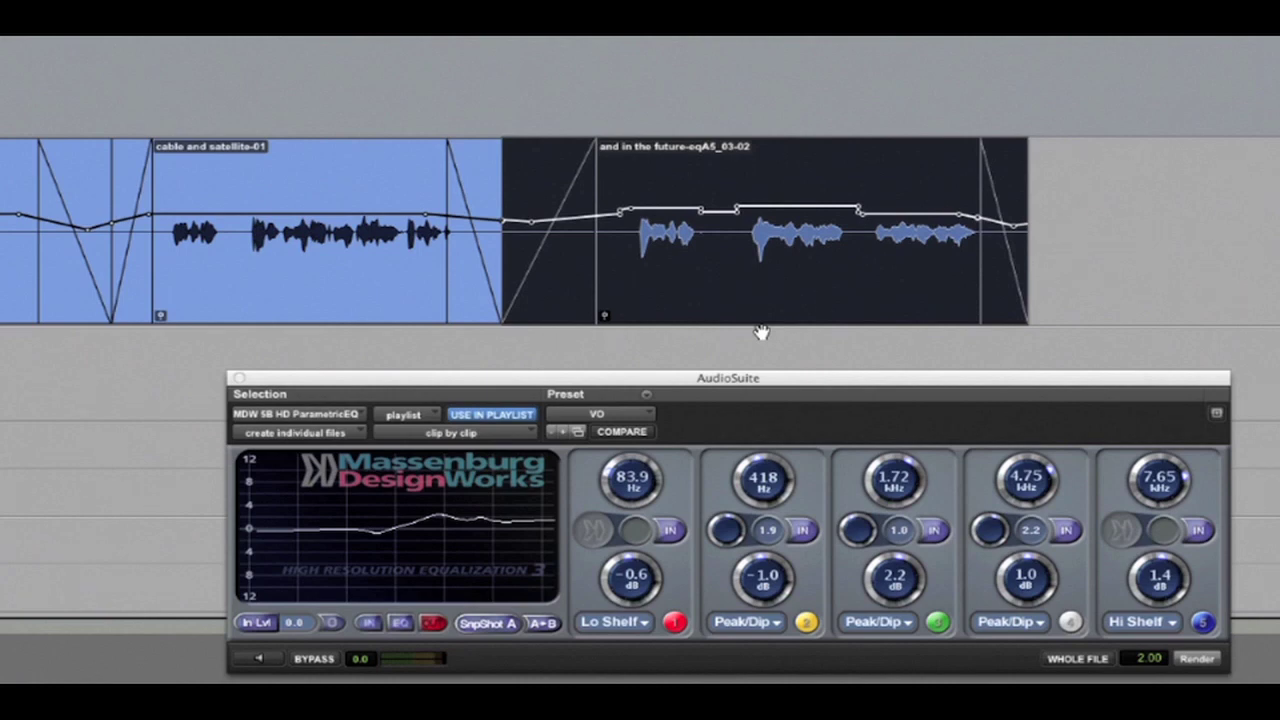
{"action": "left_click", "coordinate": [737, 172]}
{"action": "left_click", "coordinate": [1080, 659]}
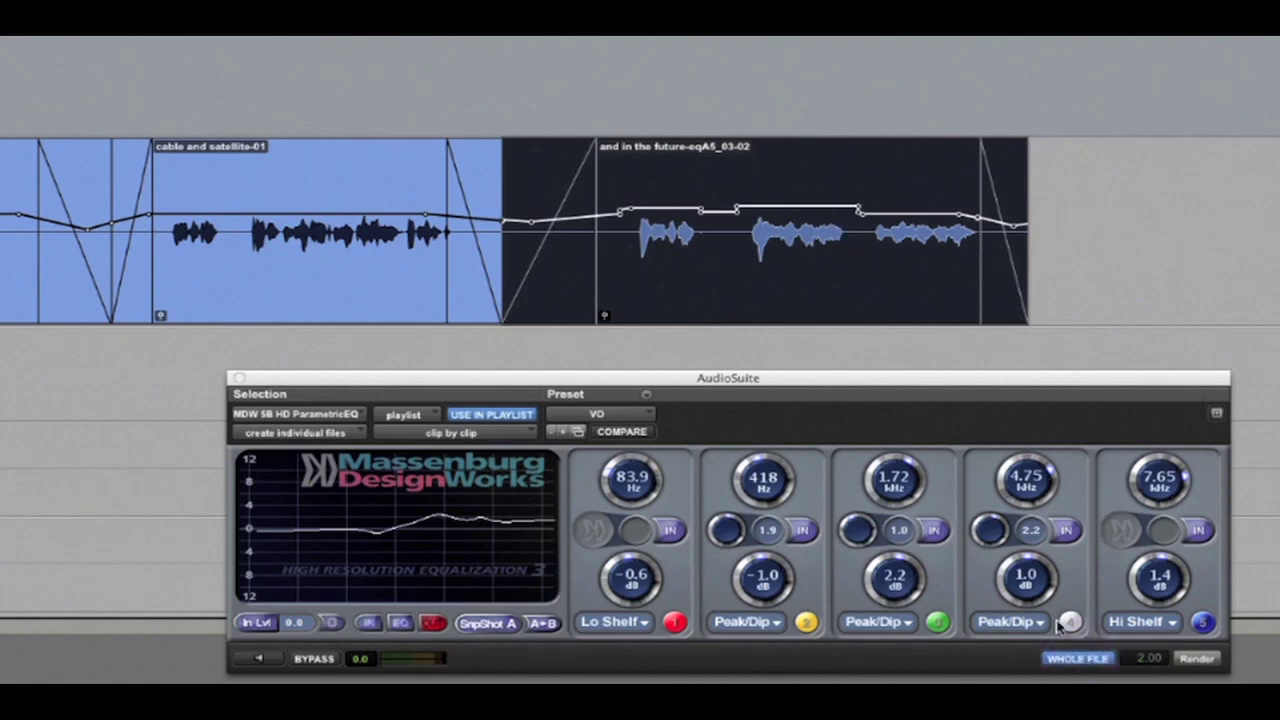
{"action": "left_click", "coordinate": [1199, 660]}
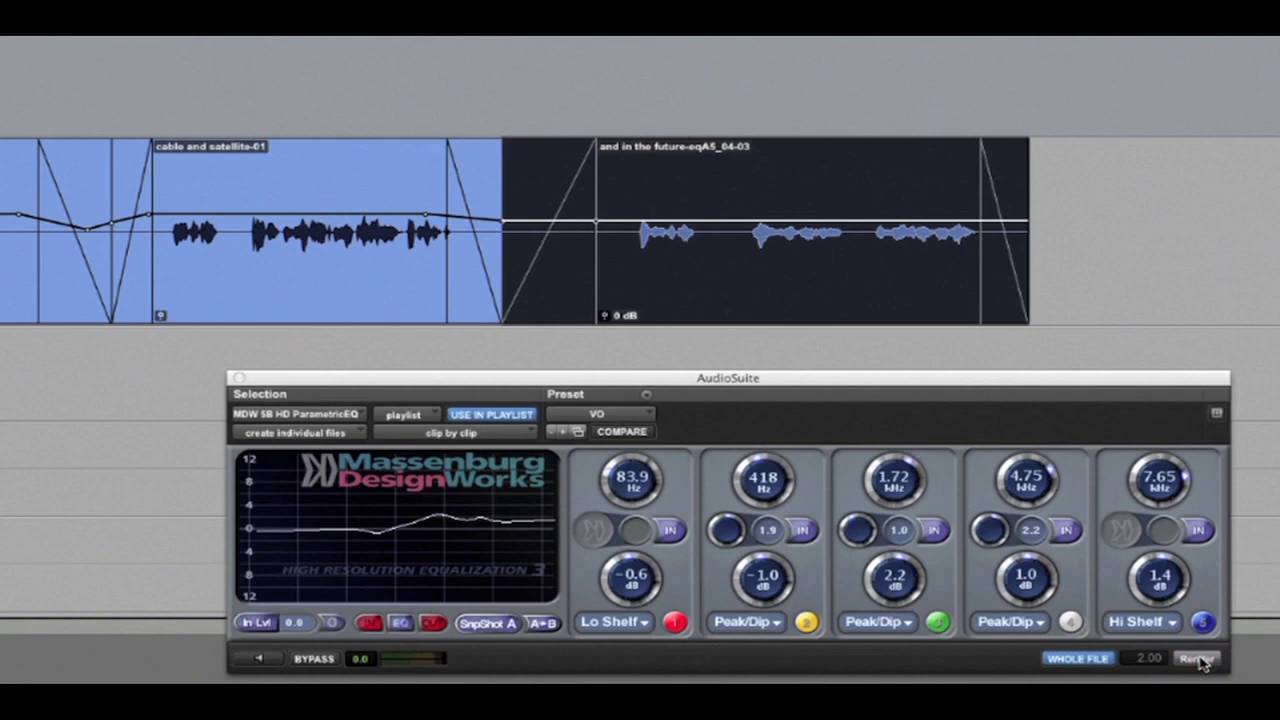